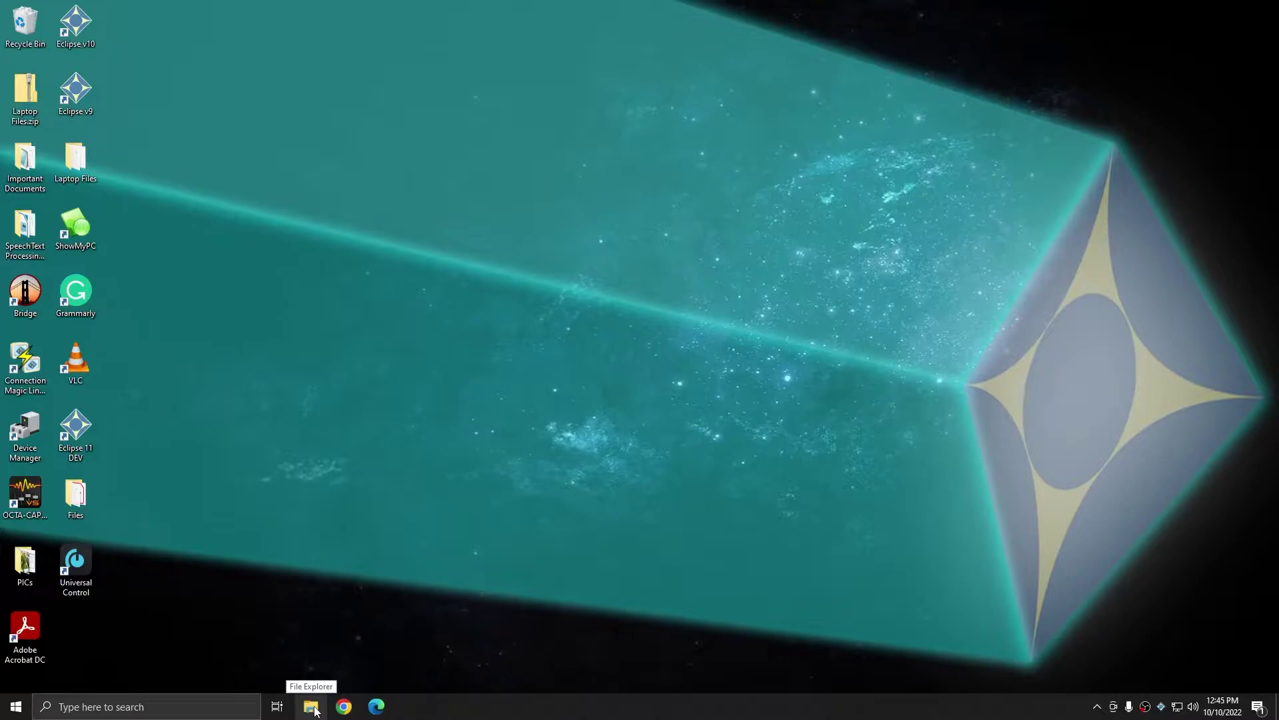
Step: Open the Eclipse program folder under C:\Program Files (x86)\Advantage Software in File Explorer
{"action": "left_click", "coordinate": [16, 706]}
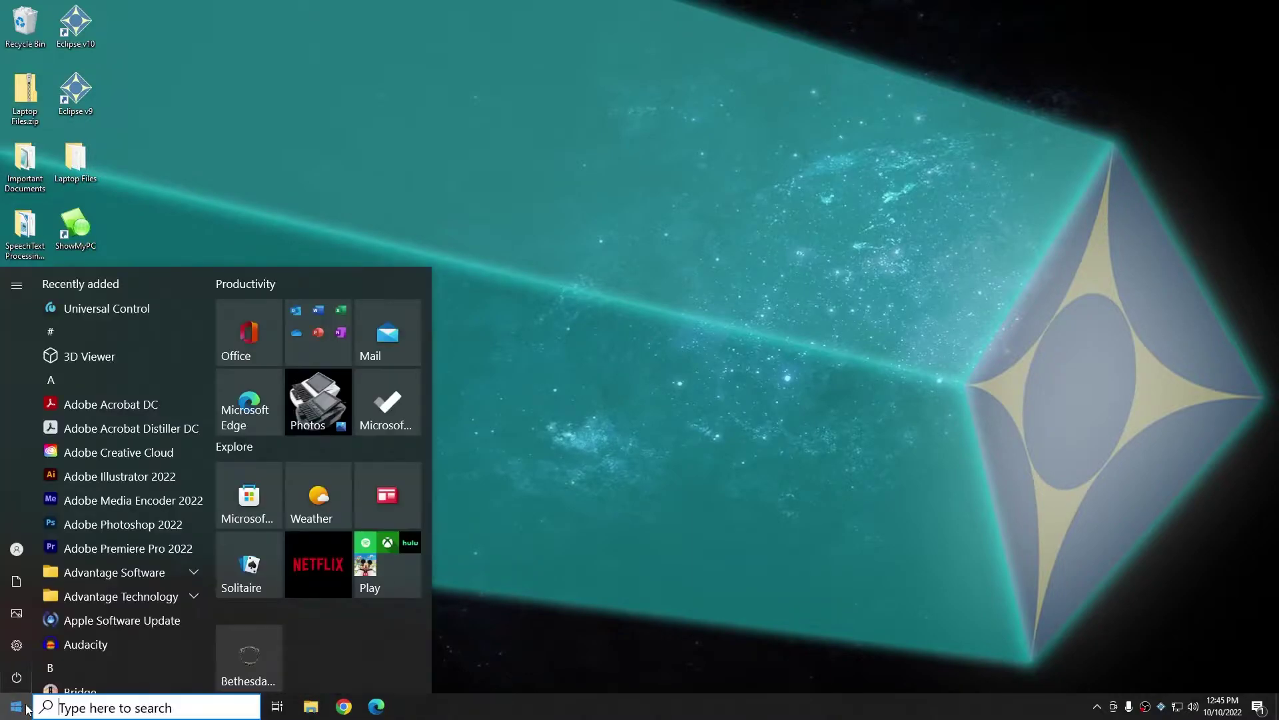
{"action": "left_click", "coordinate": [22, 583]}
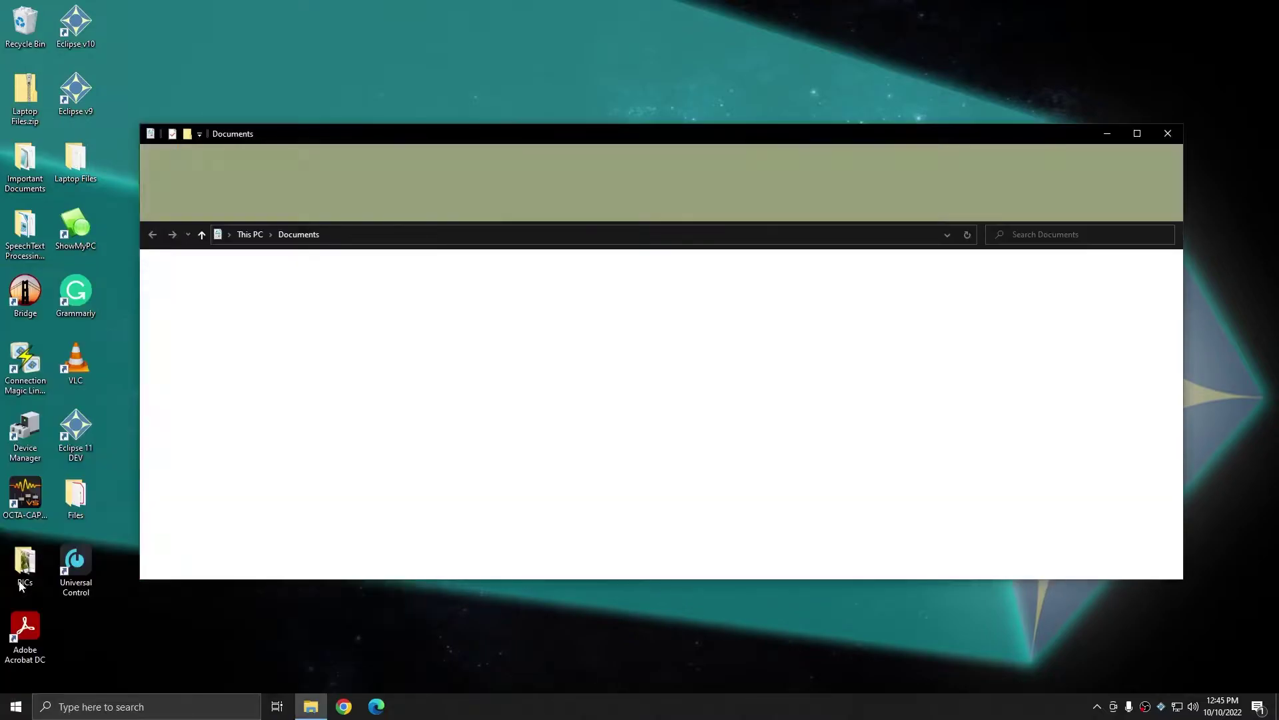
{"action": "left_click", "coordinate": [185, 503]}
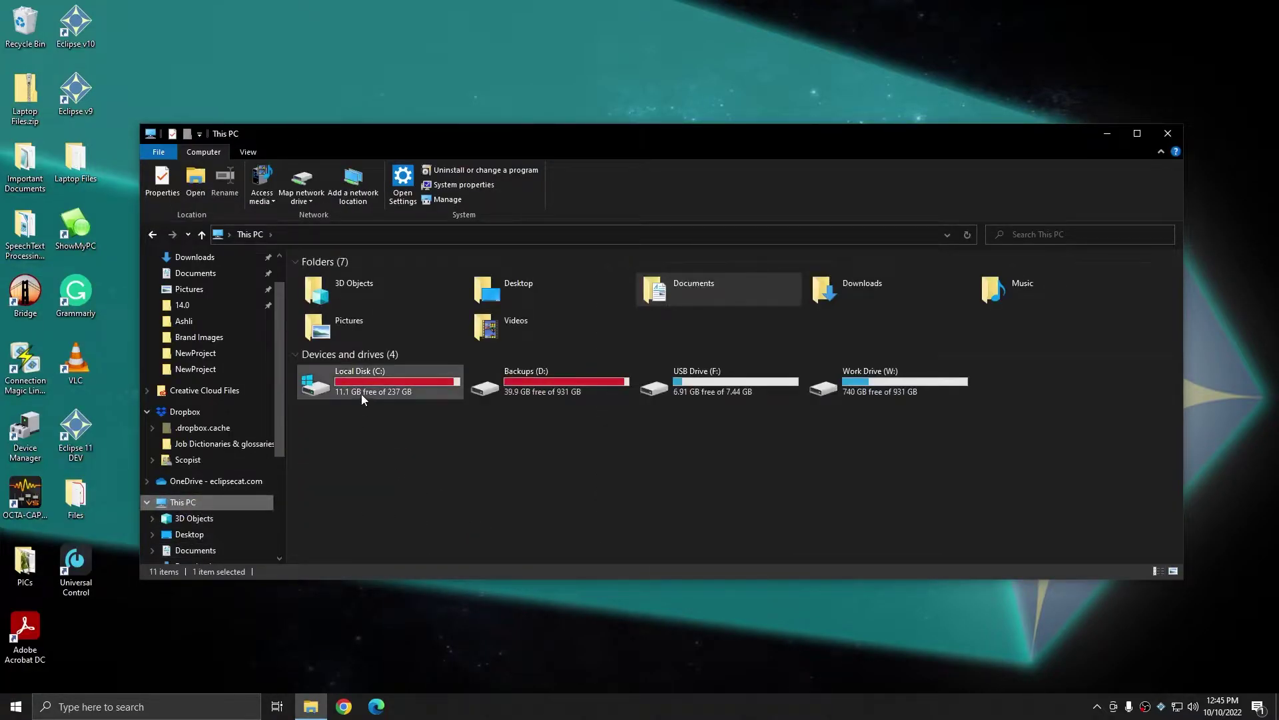
{"action": "double_click", "coordinate": [366, 390]}
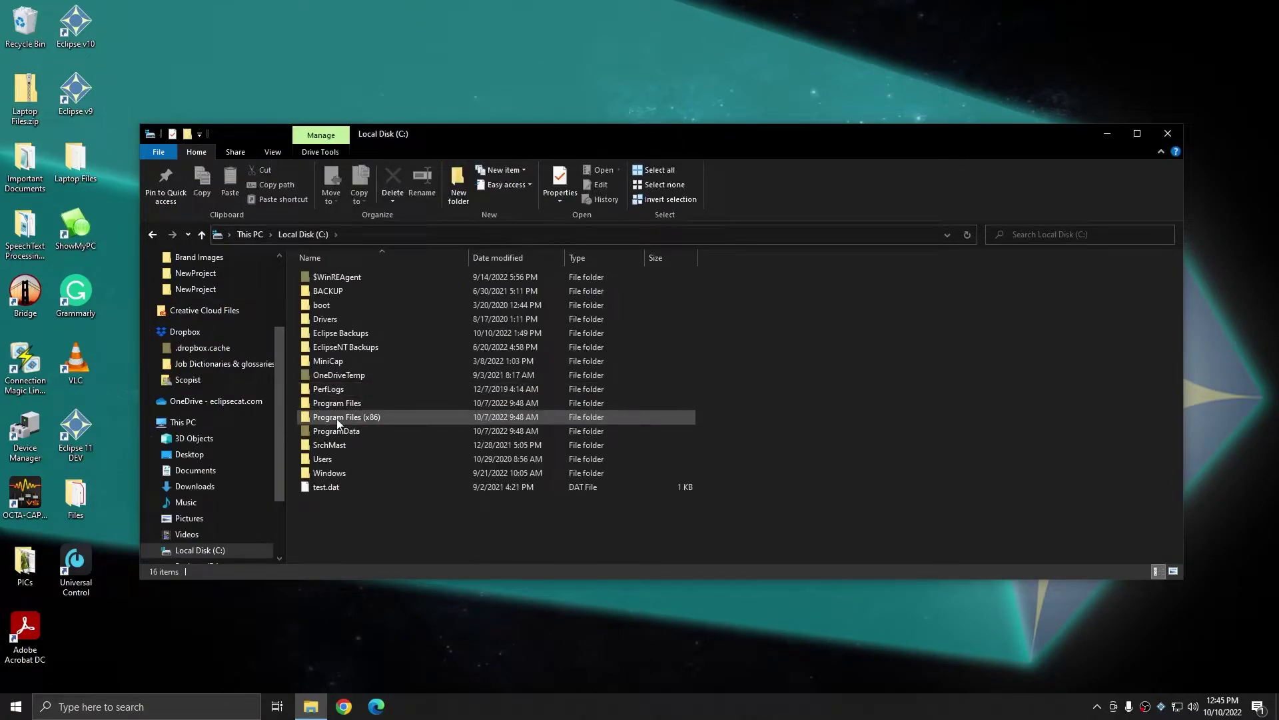
{"action": "double_click", "coordinate": [337, 419]}
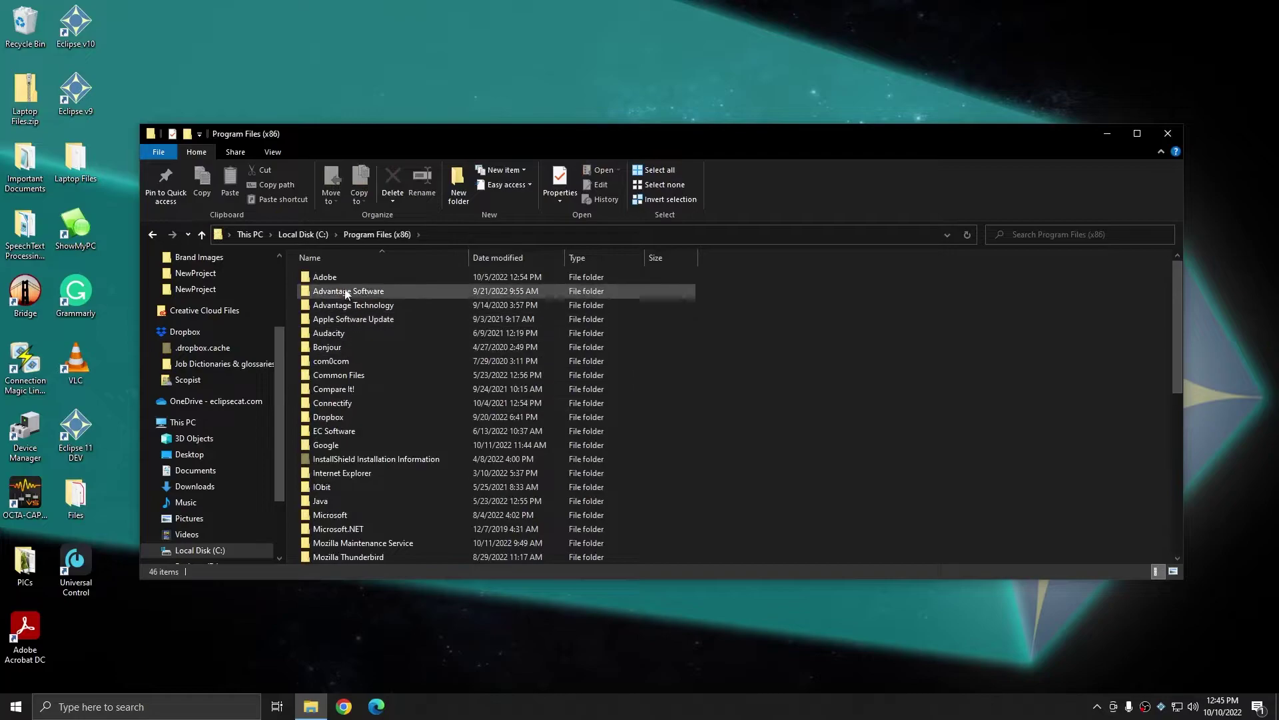
{"action": "double_click", "coordinate": [346, 291]}
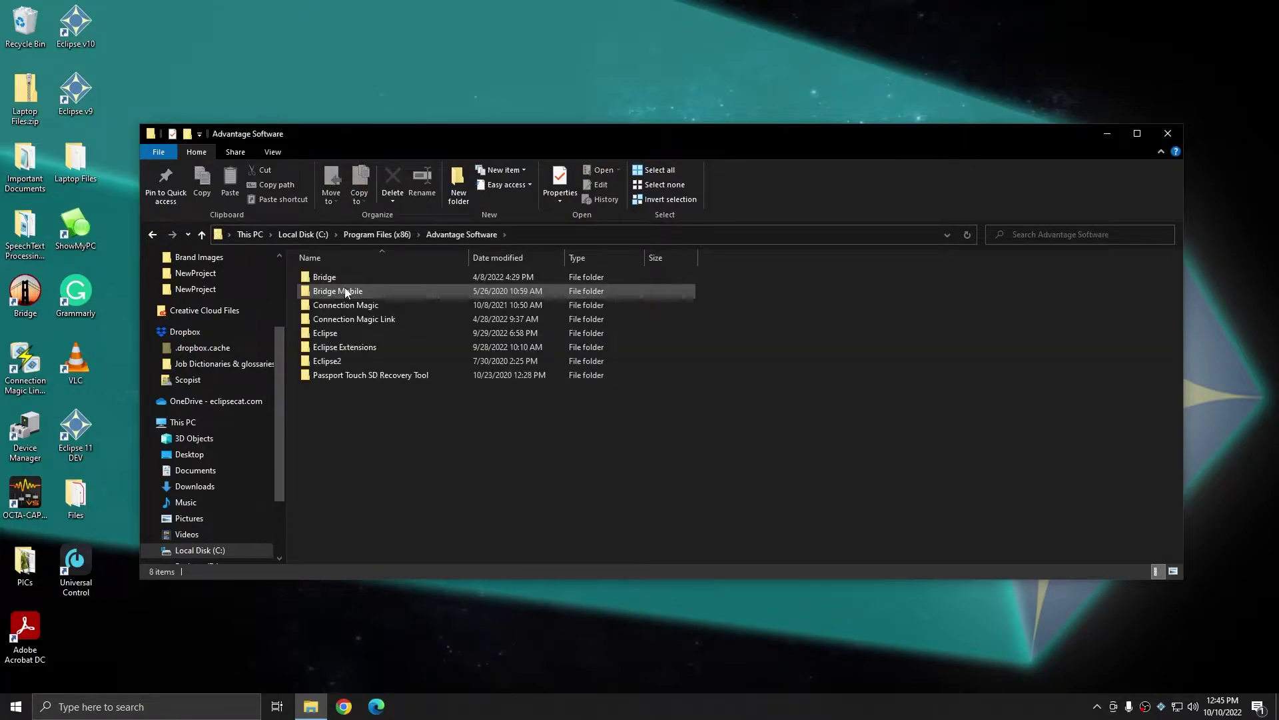
{"action": "double_click", "coordinate": [327, 337]}
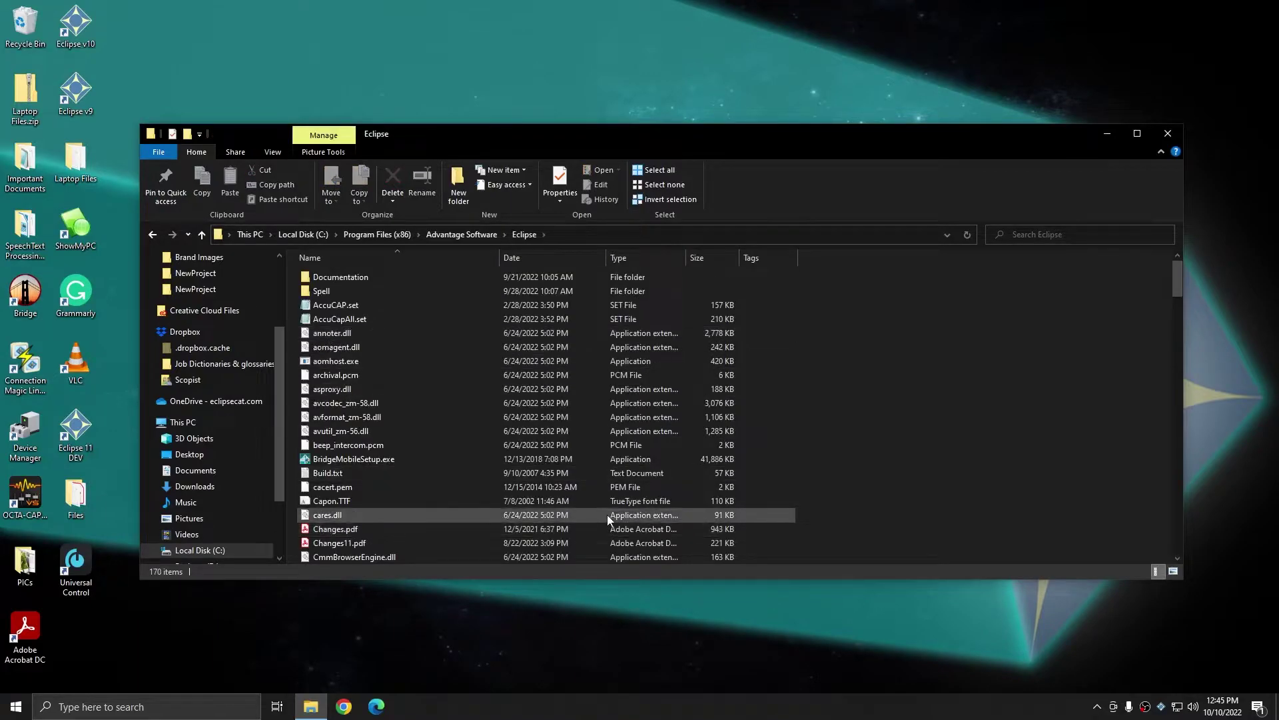
Step: Sort the Eclipse program folder by file type and select Eclipse.exe among the applications
{"action": "left_click", "coordinate": [620, 259]}
{"action": "left_click", "coordinate": [439, 460]}
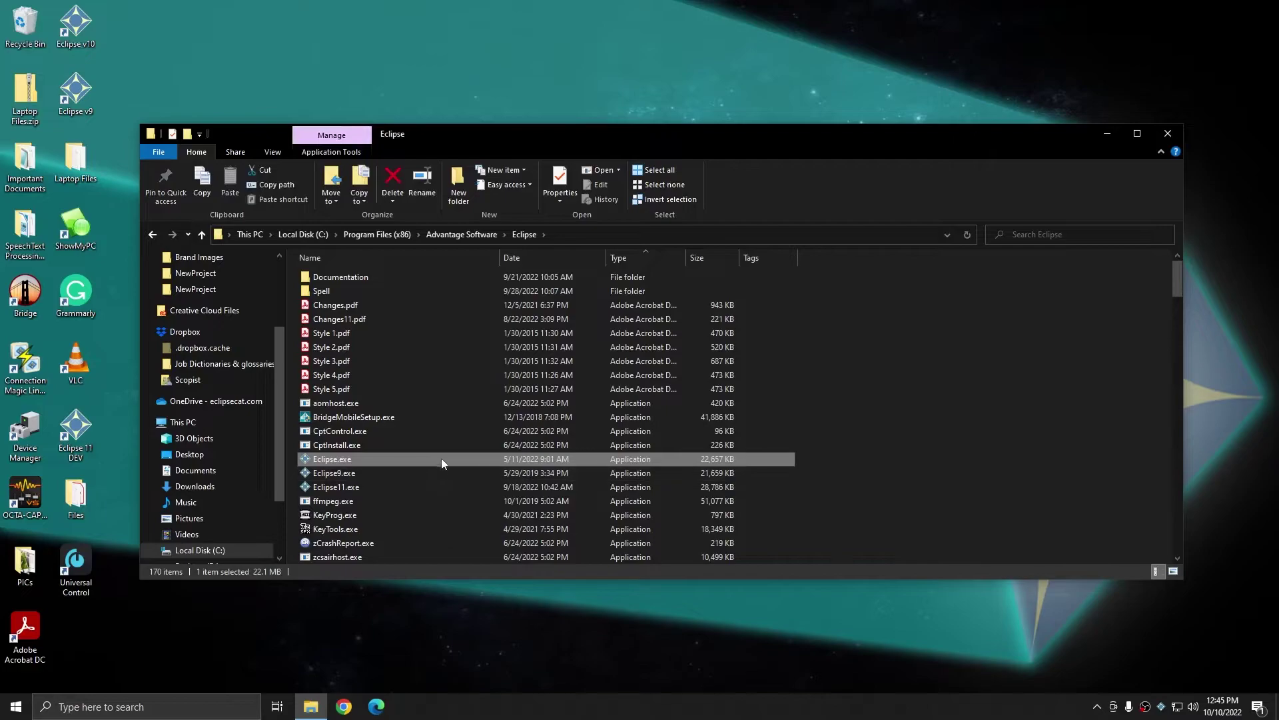
{"action": "scroll", "coordinate": [436, 457], "scroll_direction": "down", "scroll_amount": 1}
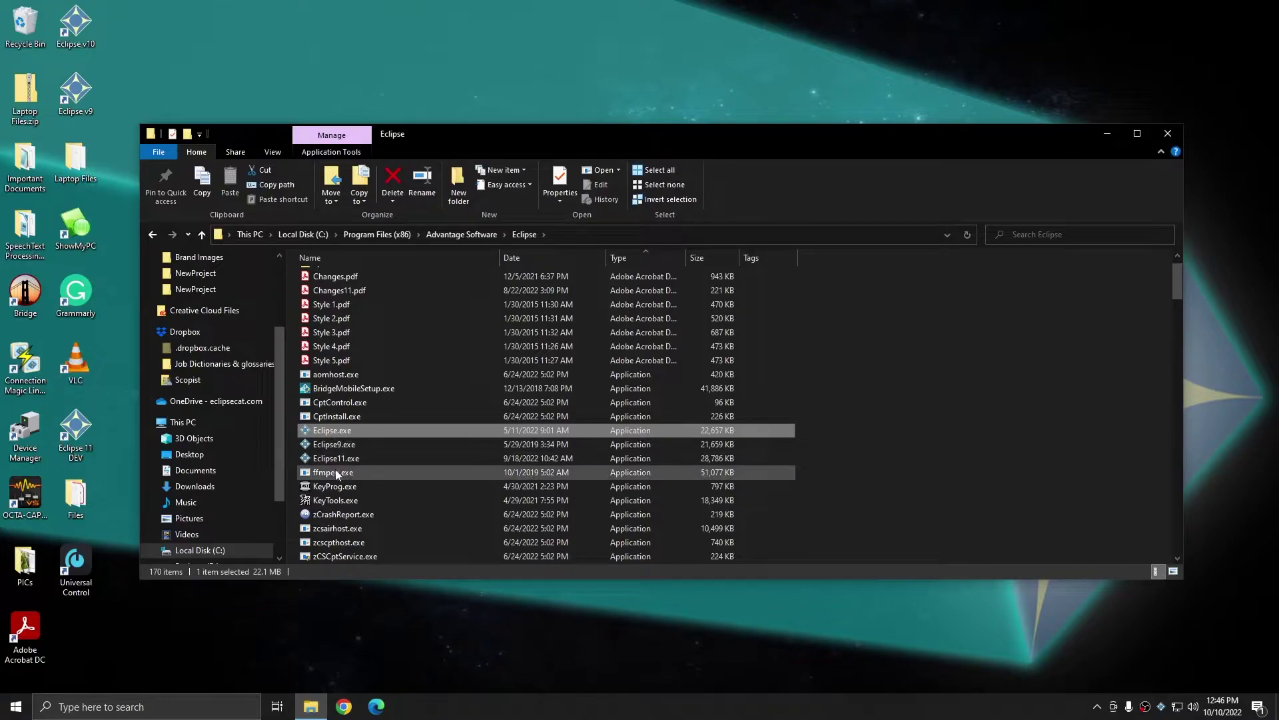
{"action": "mouse_move", "coordinate": [340, 436]}
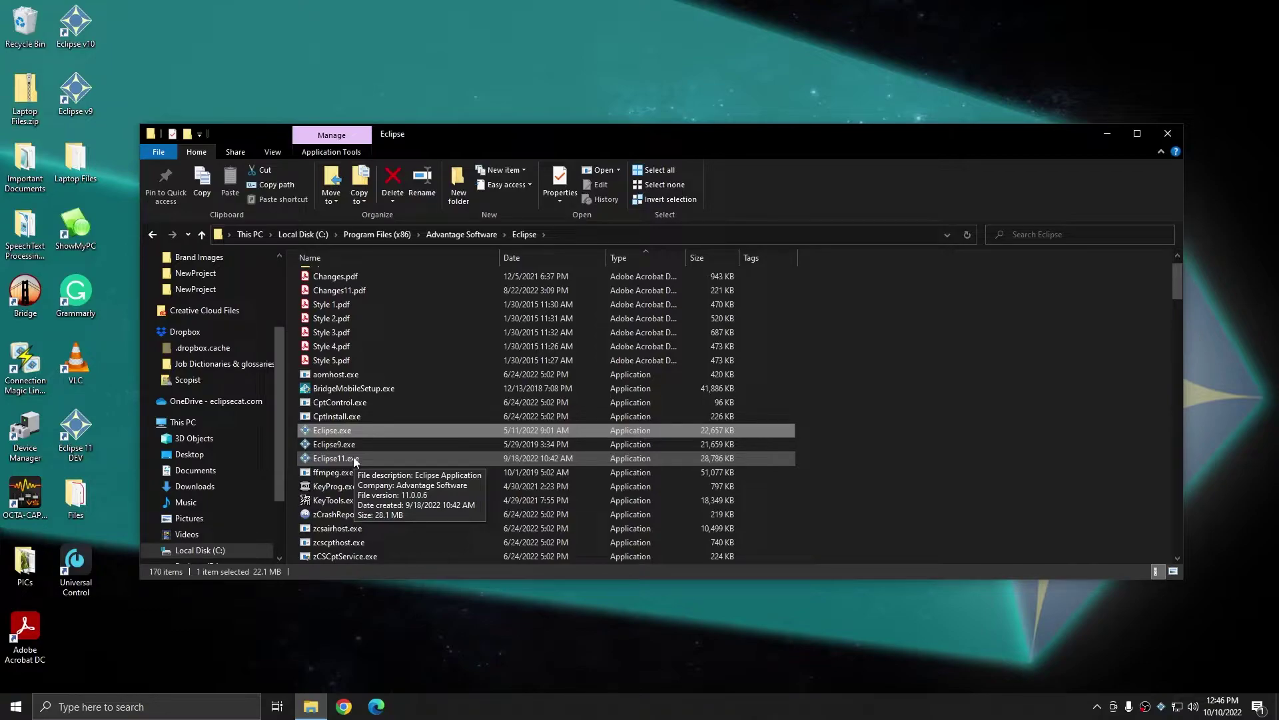
Step: Delete the Eclipse v10 shortcut from the desktop and create a new desktop shortcut to Eclipse.exe
{"action": "left_click", "coordinate": [76, 26]}
{"action": "key", "text": "Delete"}
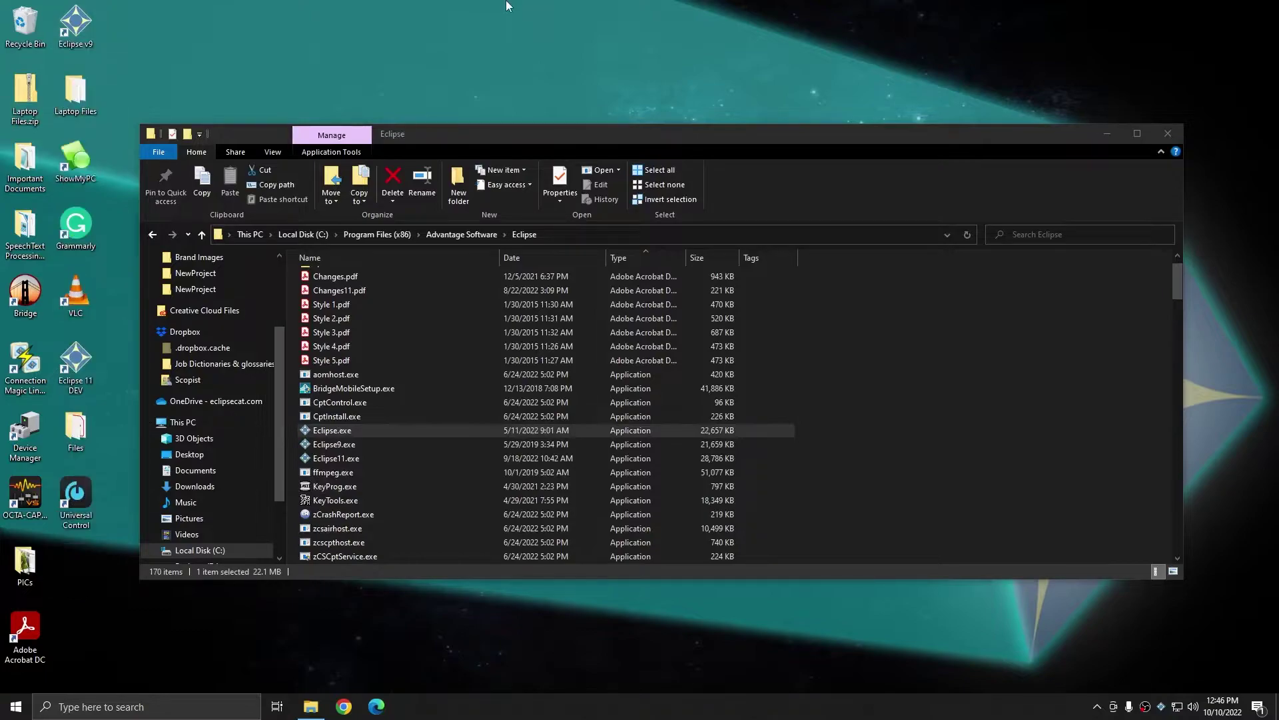
{"action": "left_click", "coordinate": [335, 436]}
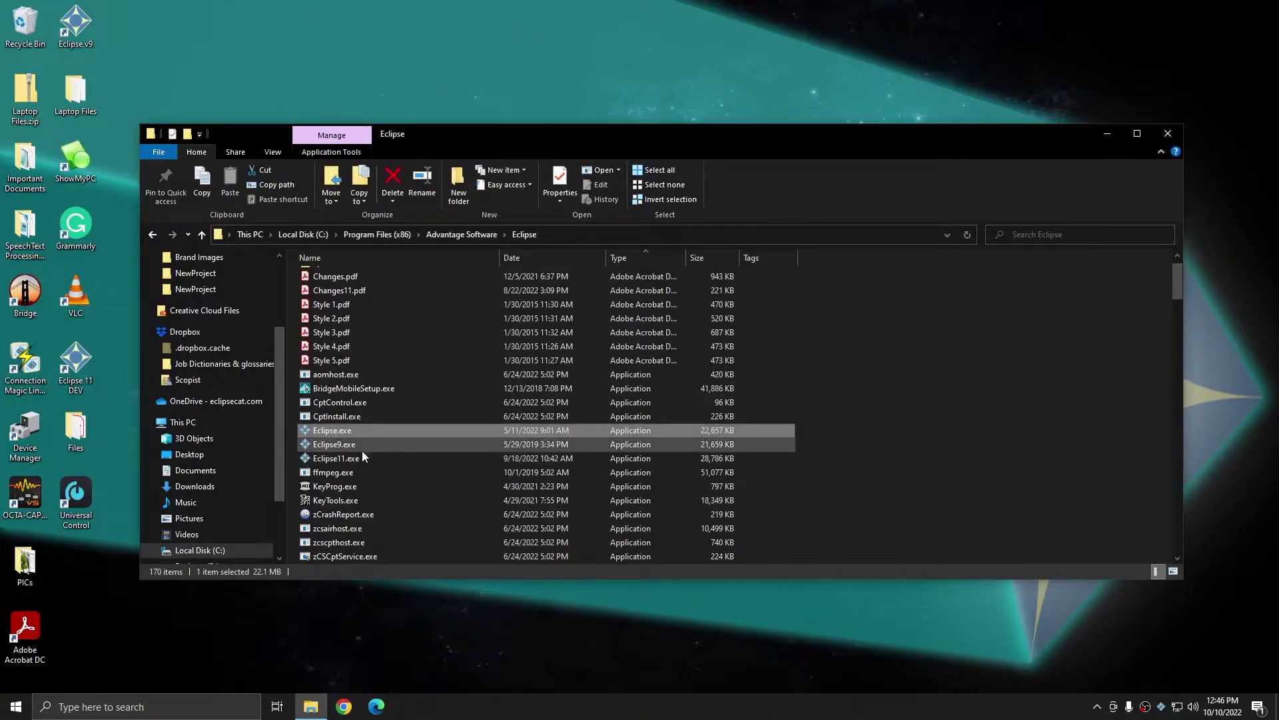
{"action": "right_click", "coordinate": [318, 431]}
{"action": "mouse_move", "coordinate": [389, 318]}
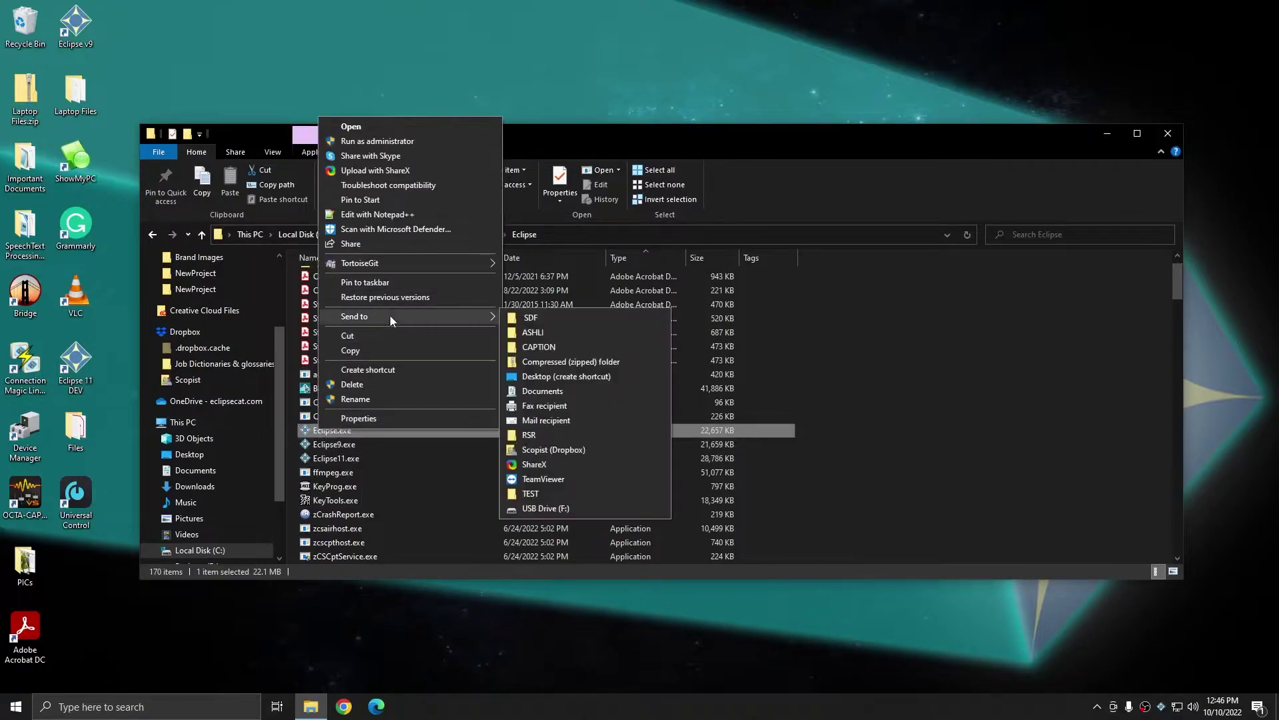
{"action": "left_click", "coordinate": [548, 377]}
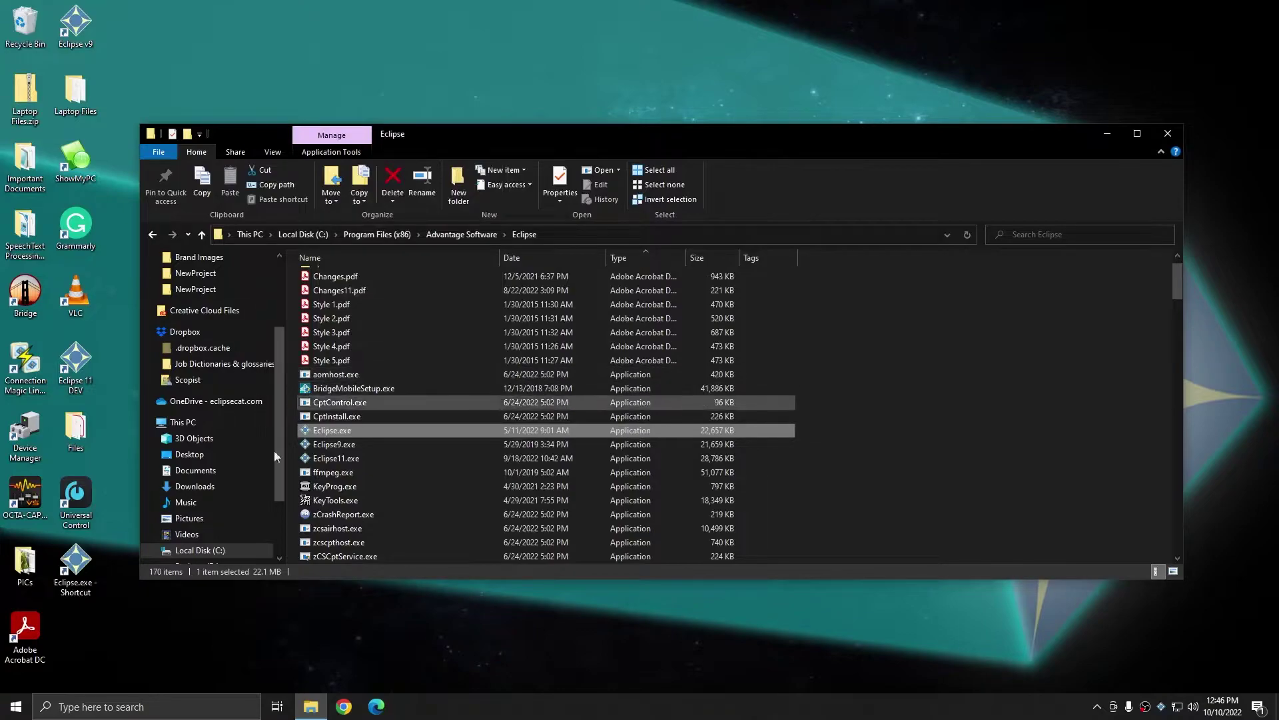
Step: Rename the new desktop shortcut Eclipse v10 and place it directly below the Eclipse v9 shortcut
{"action": "left_click", "coordinate": [75, 590]}
{"action": "type", "text": "Eclipse v1"}
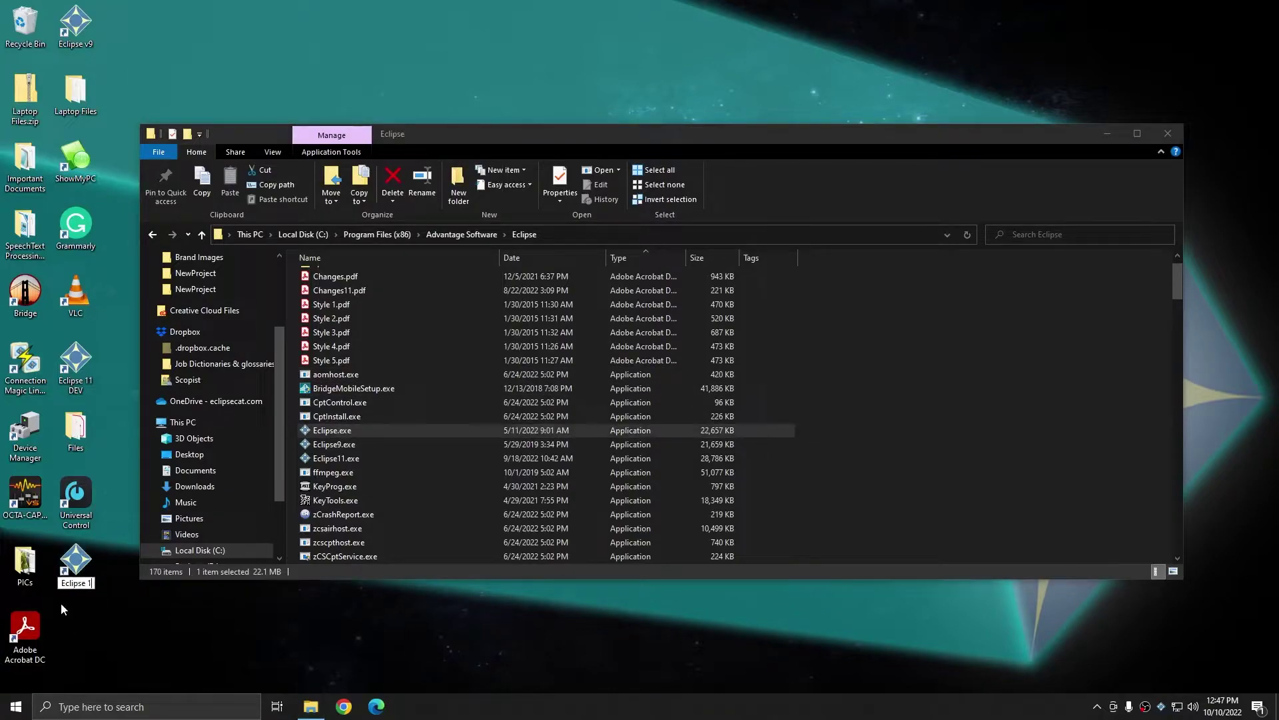
{"action": "type", "text": "0"}
{"action": "key", "text": "Return"}
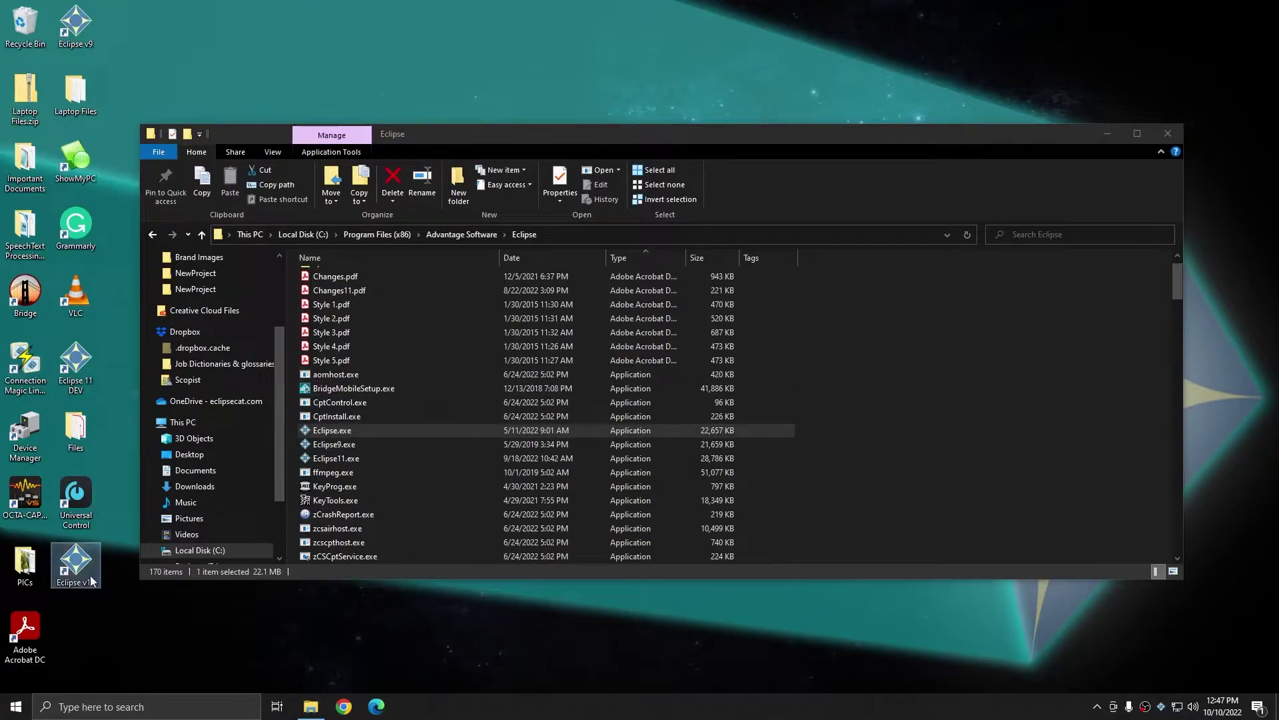
{"action": "left_click_drag", "start_coordinate": [78, 588], "coordinate": [97, 80]}
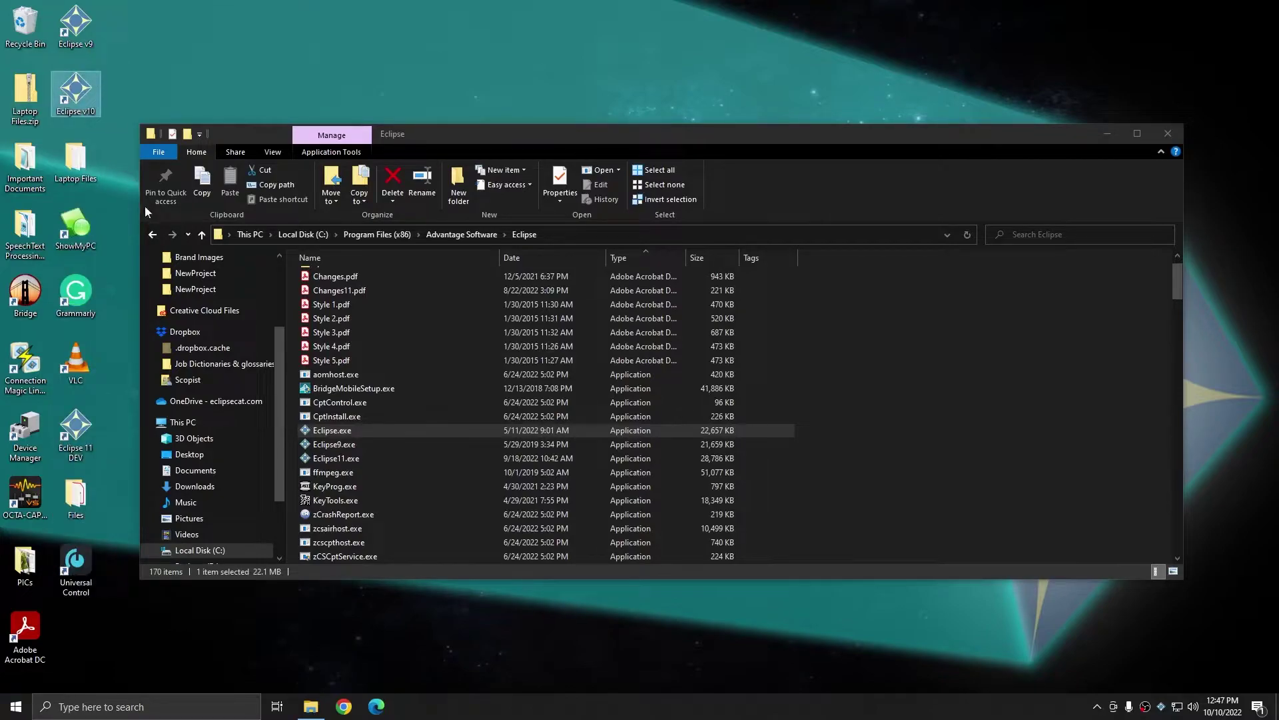
Step: Look through the Eclipse program folder's files, from the applications and DLLs to the SET and text files
{"action": "left_click", "coordinate": [846, 478]}
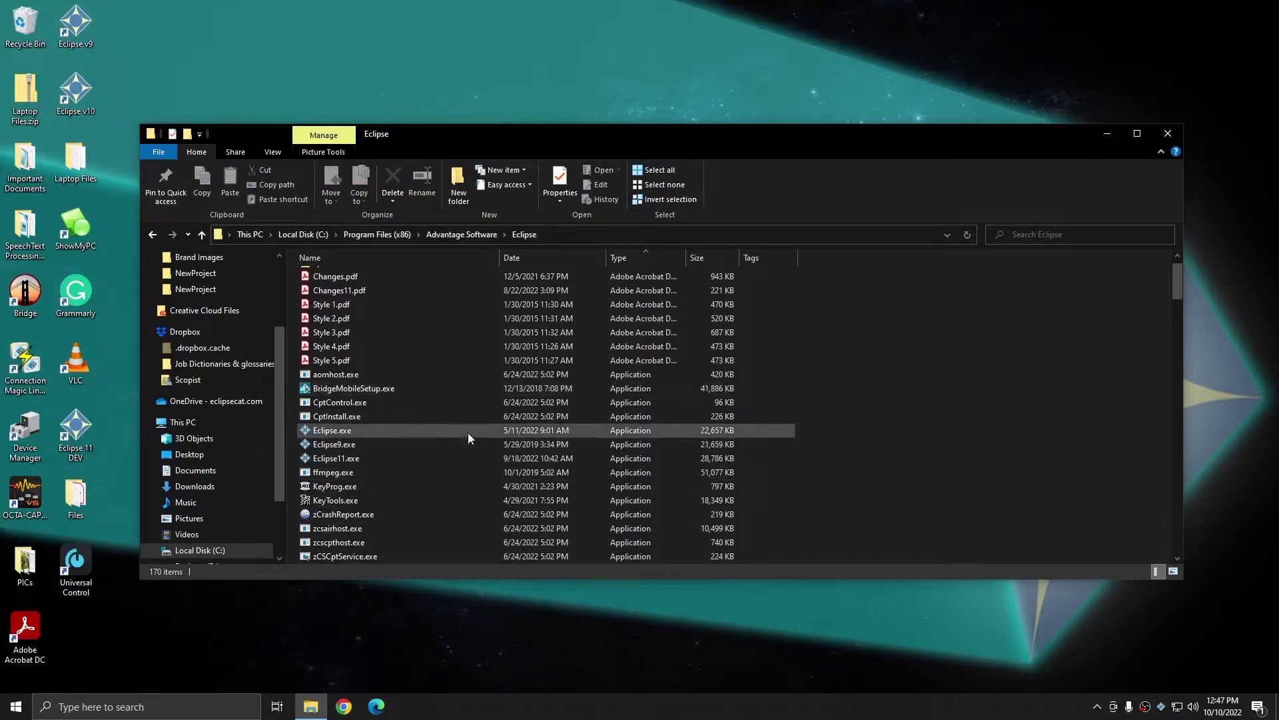
{"action": "scroll", "coordinate": [467, 505], "scroll_direction": "up", "scroll_amount": 1}
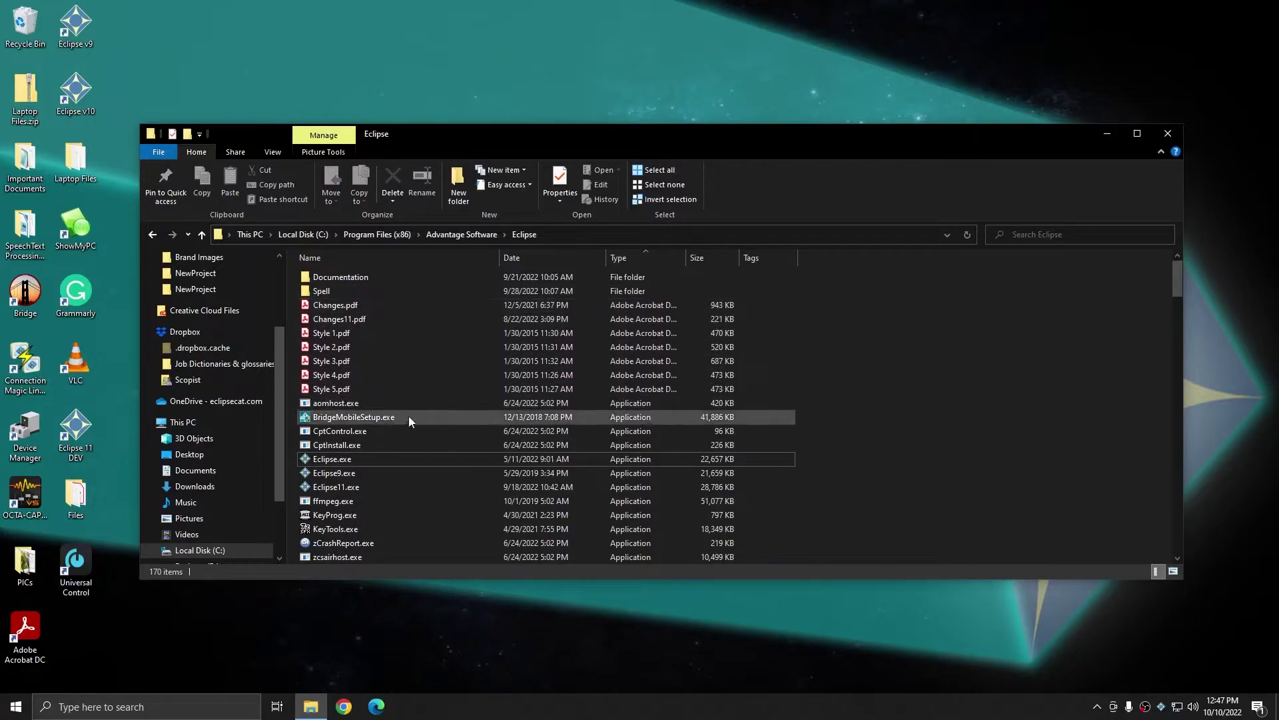
{"action": "scroll", "coordinate": [454, 310], "scroll_direction": "down", "scroll_amount": 4}
{"action": "scroll", "coordinate": [454, 310], "scroll_direction": "down", "scroll_amount": 18}
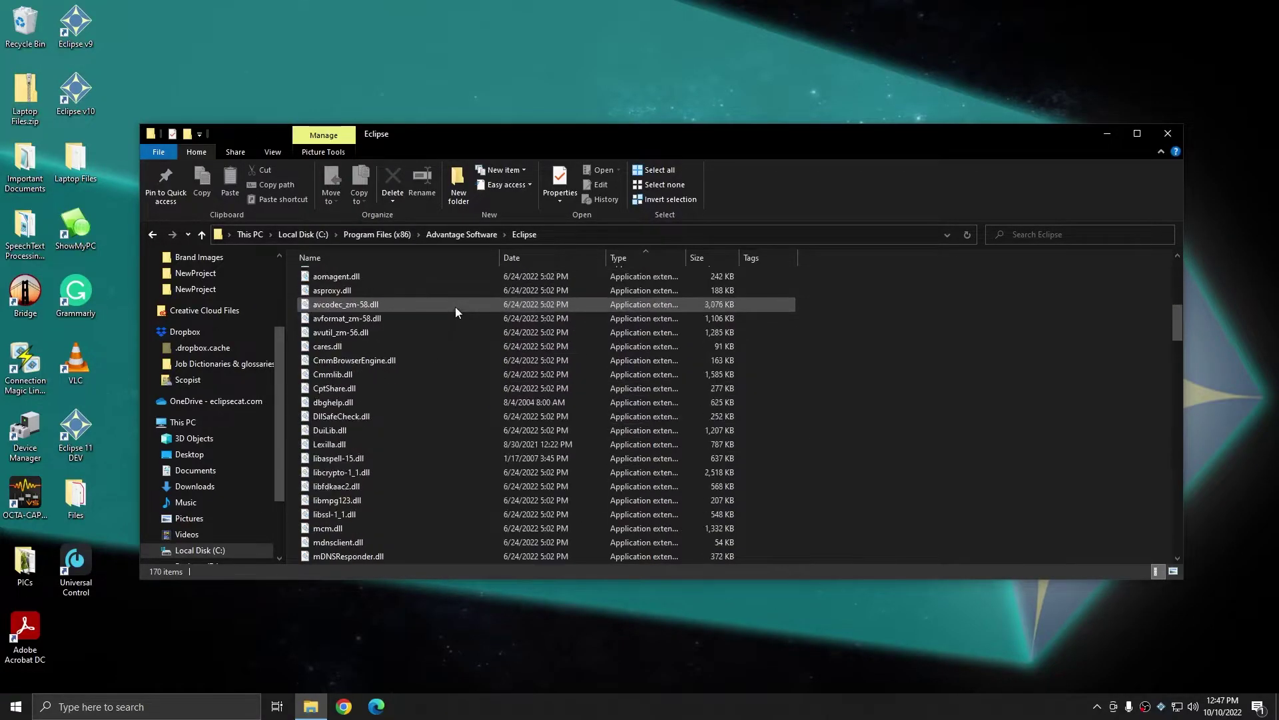
{"action": "scroll", "coordinate": [466, 294], "scroll_direction": "down", "scroll_amount": 20}
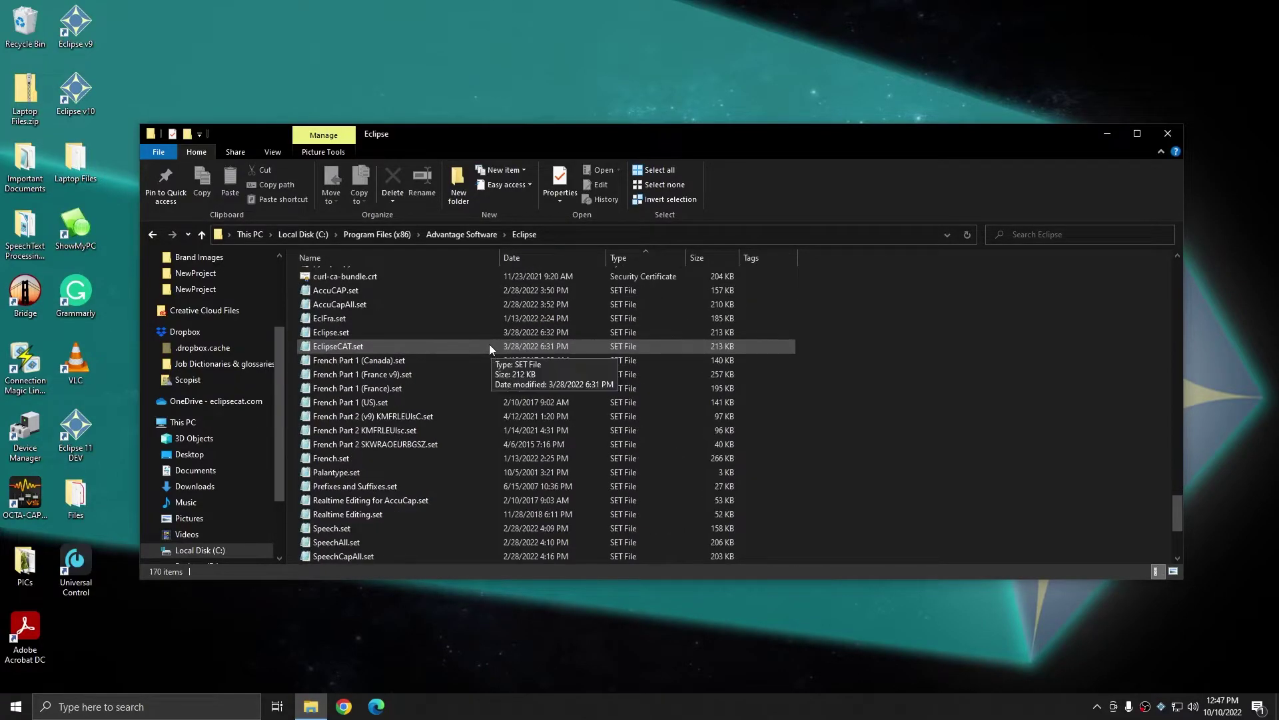
{"action": "scroll", "coordinate": [470, 299], "scroll_direction": "down", "scroll_amount": 5}
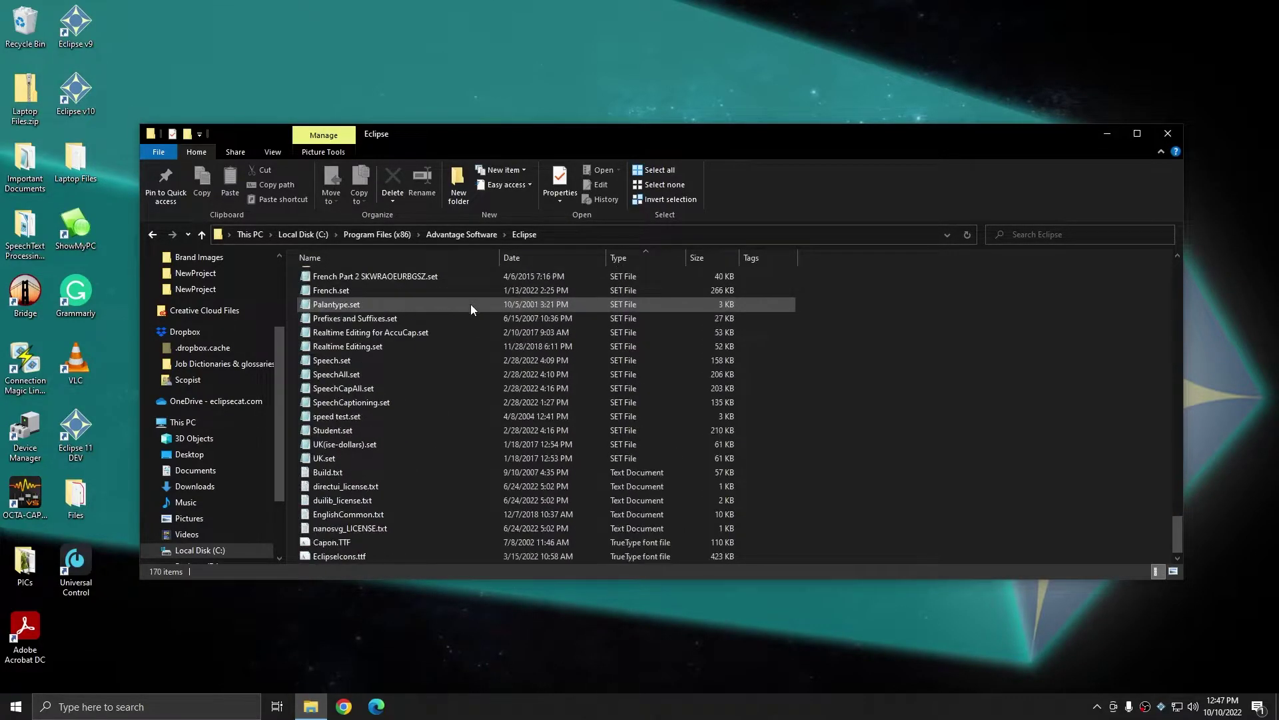
{"action": "scroll", "coordinate": [471, 306], "scroll_direction": "up", "scroll_amount": 14}
{"action": "scroll", "coordinate": [519, 492], "scroll_direction": "up", "scroll_amount": 10}
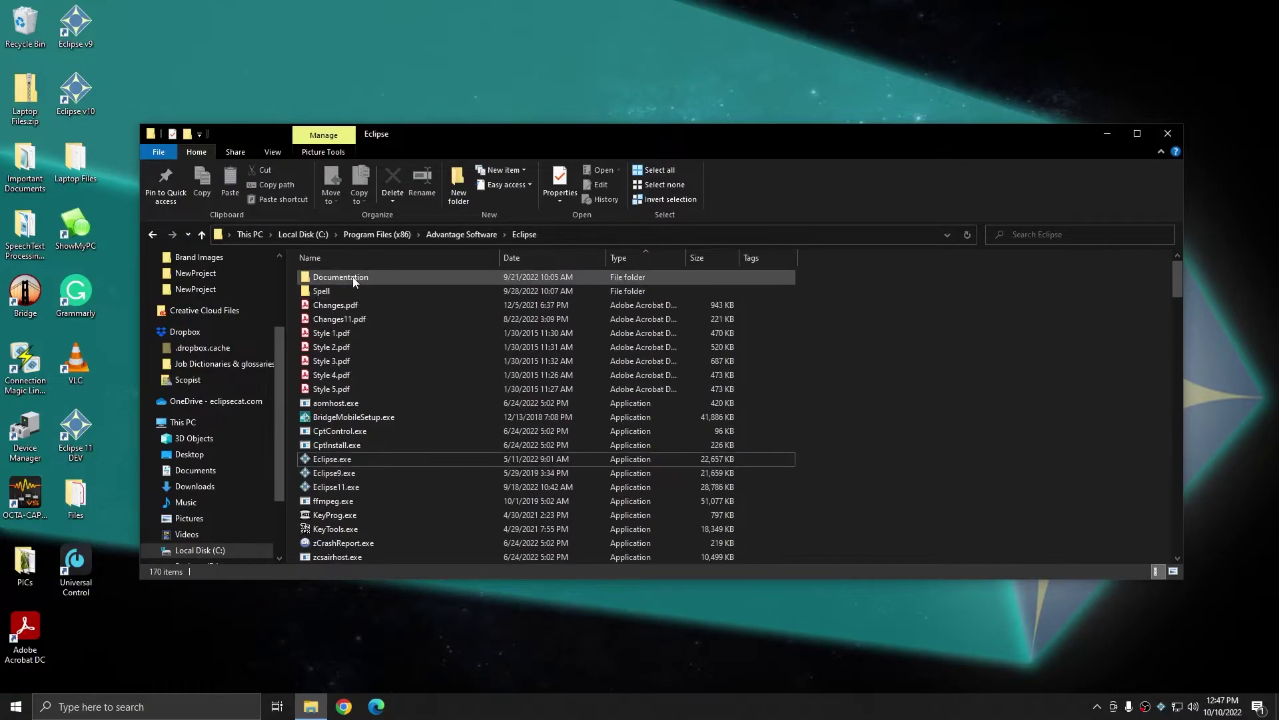
Step: Inspect the contents of the Documentation and Spell subfolders, returning to the Eclipse program folder after each
{"action": "double_click", "coordinate": [352, 274]}
{"action": "scroll", "coordinate": [638, 374], "scroll_direction": "down", "scroll_amount": 1}
{"action": "key", "text": "BackSpace"}
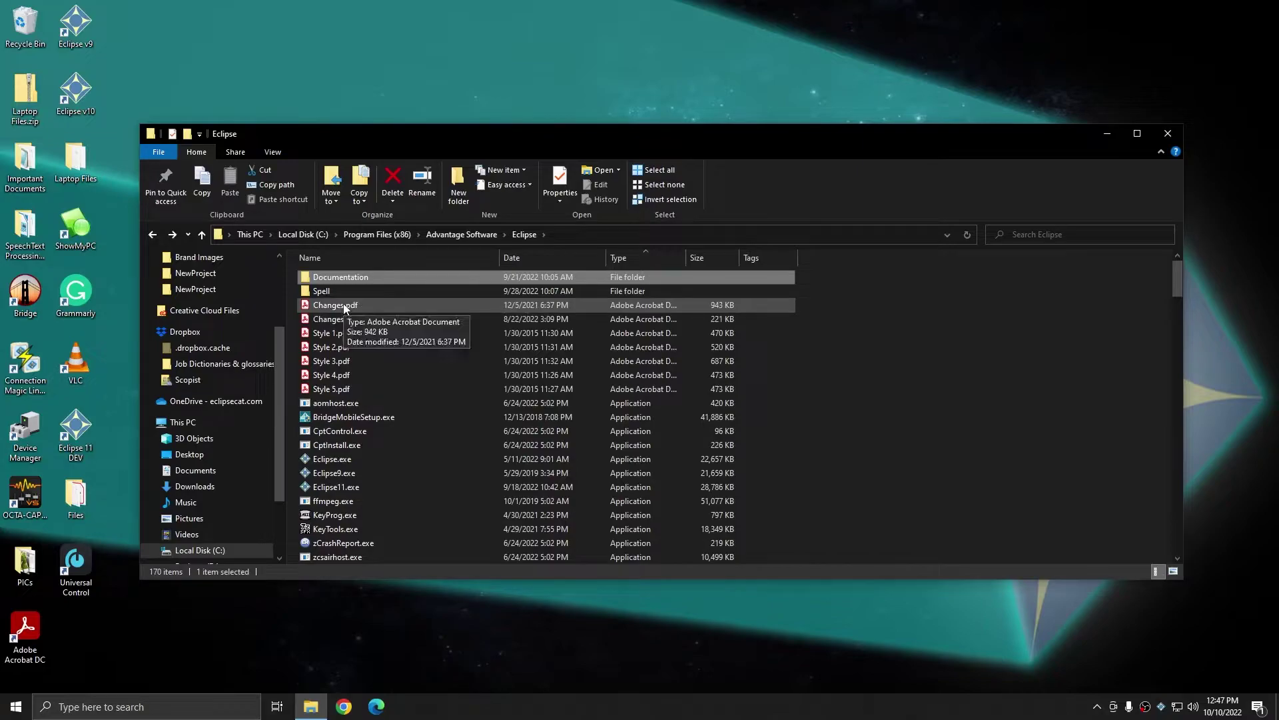
{"action": "double_click", "coordinate": [323, 291]}
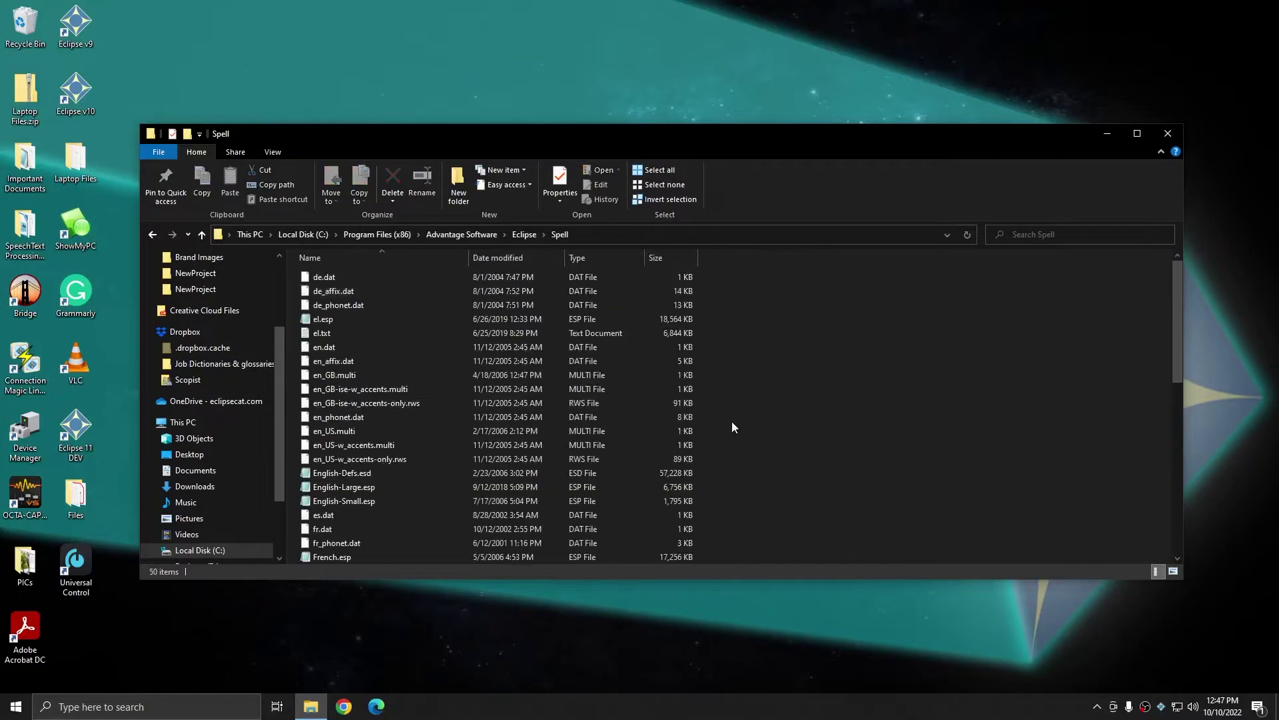
{"action": "key", "text": "BackSpace"}
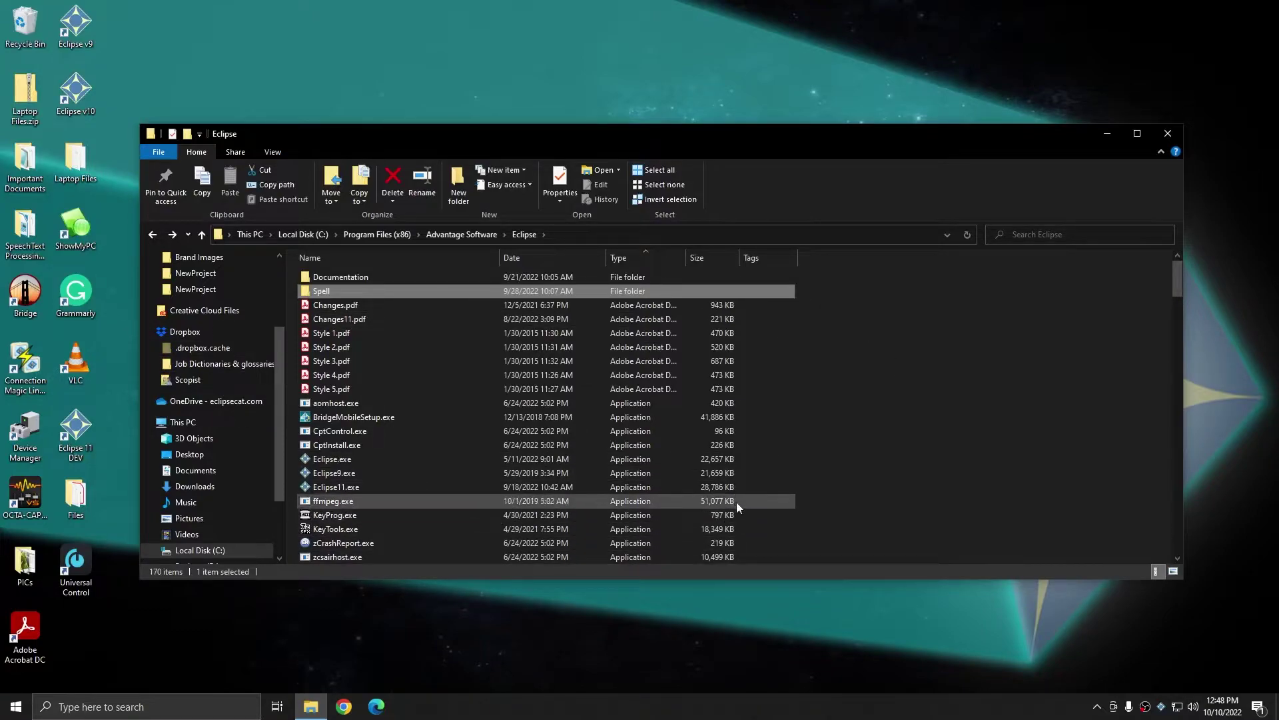
Step: Show the Eclipse program folder's full path, and close the window after reviewing its files
{"action": "key", "text": "alt+d"}
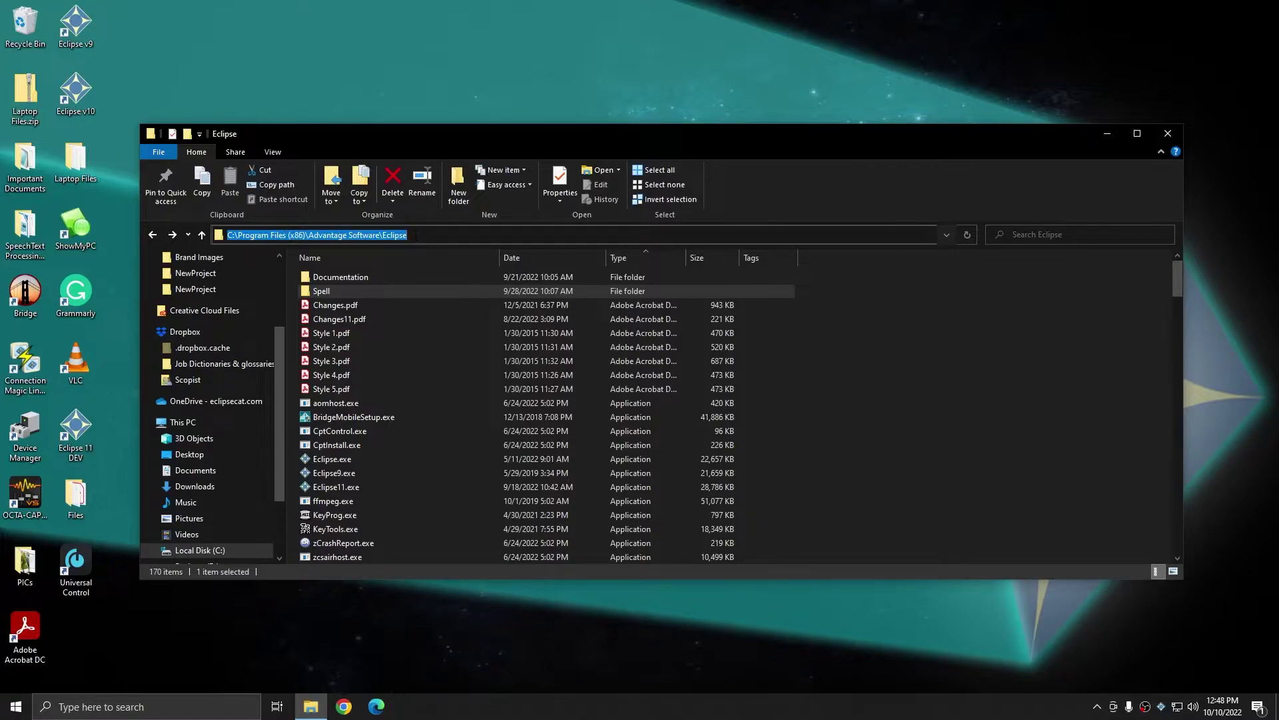
{"action": "left_click", "coordinate": [896, 351]}
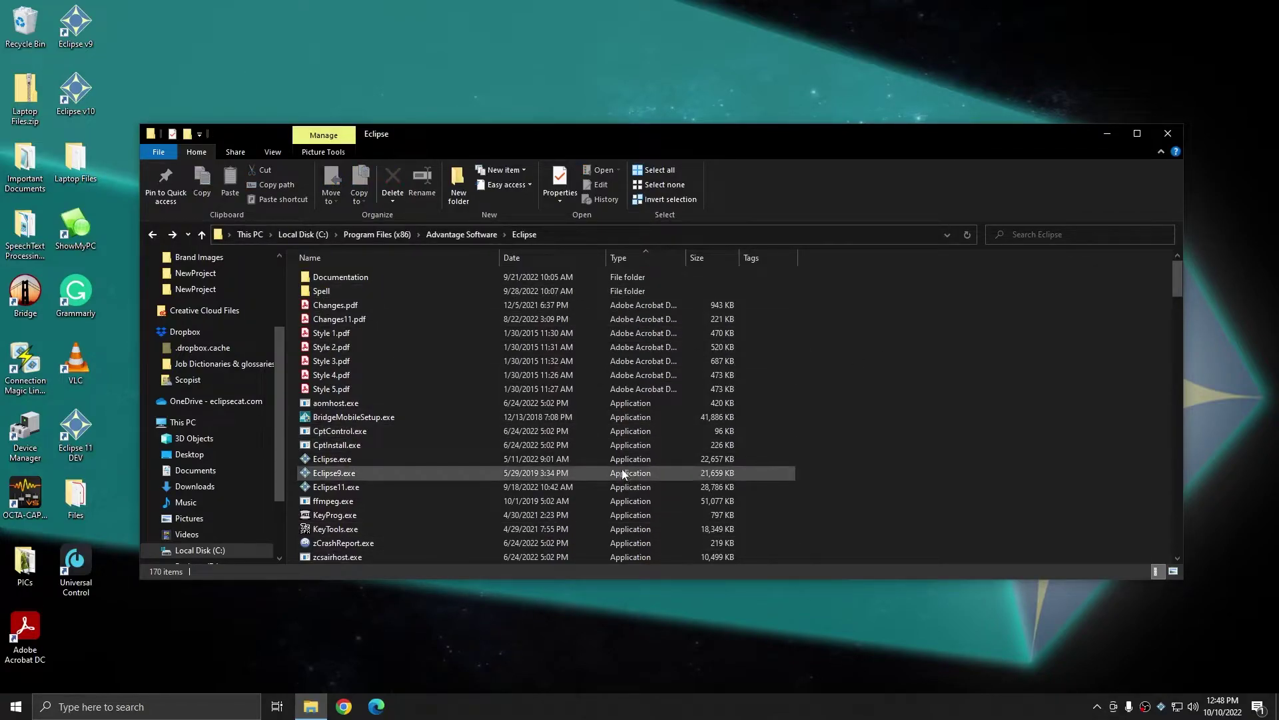
{"action": "scroll", "coordinate": [640, 480], "scroll_direction": "down", "scroll_amount": 20}
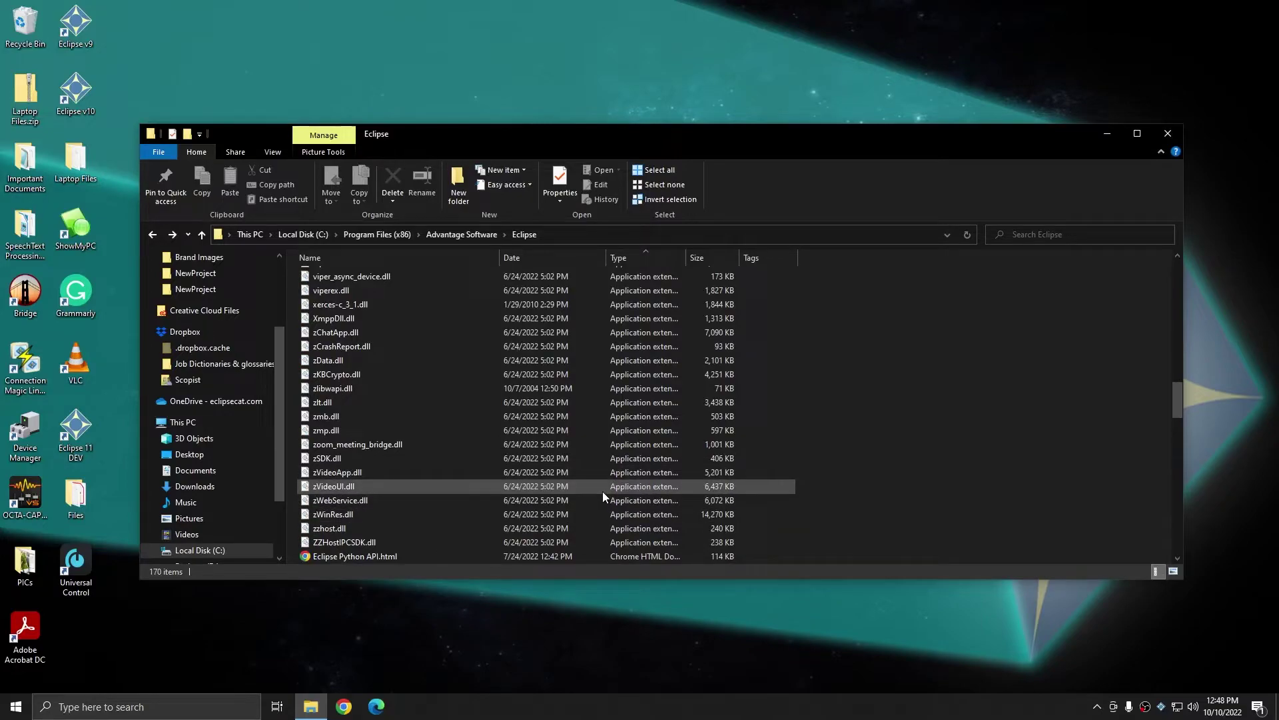
{"action": "left_click", "coordinate": [1168, 133]}
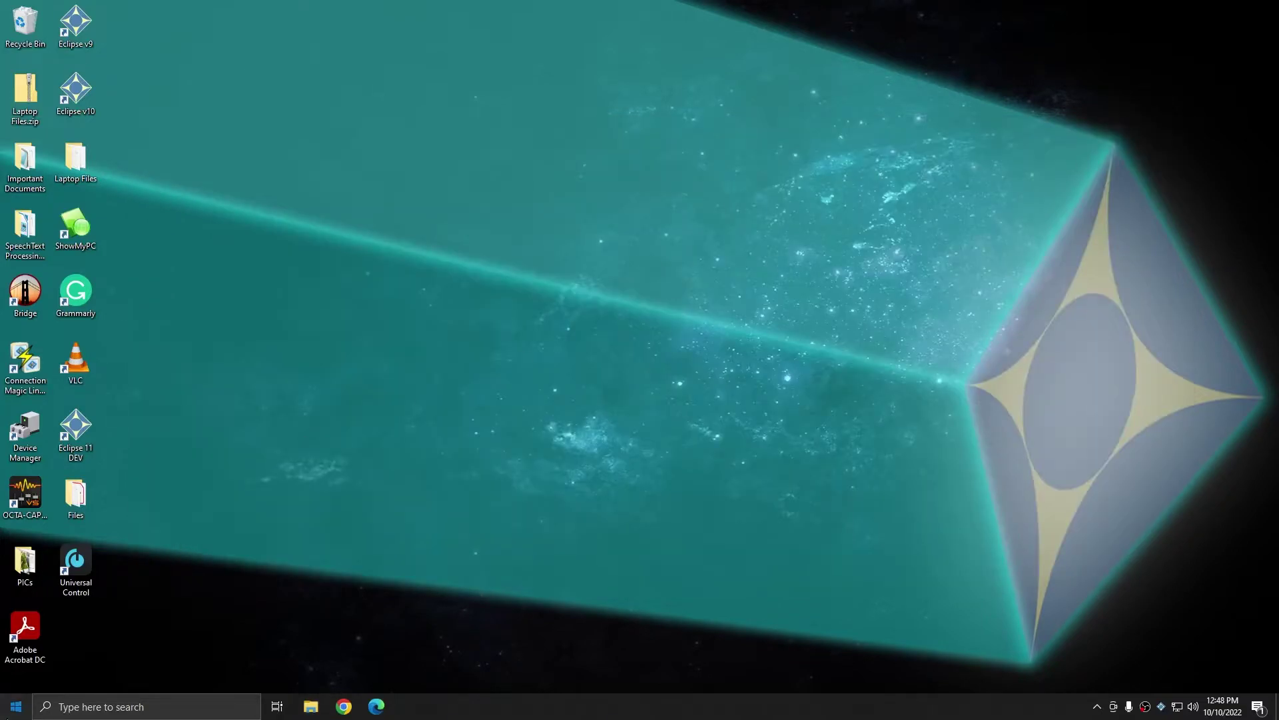
Step: Open the Eclipse folder inside Documents in a new File Explorer window
{"action": "left_click", "coordinate": [10, 712]}
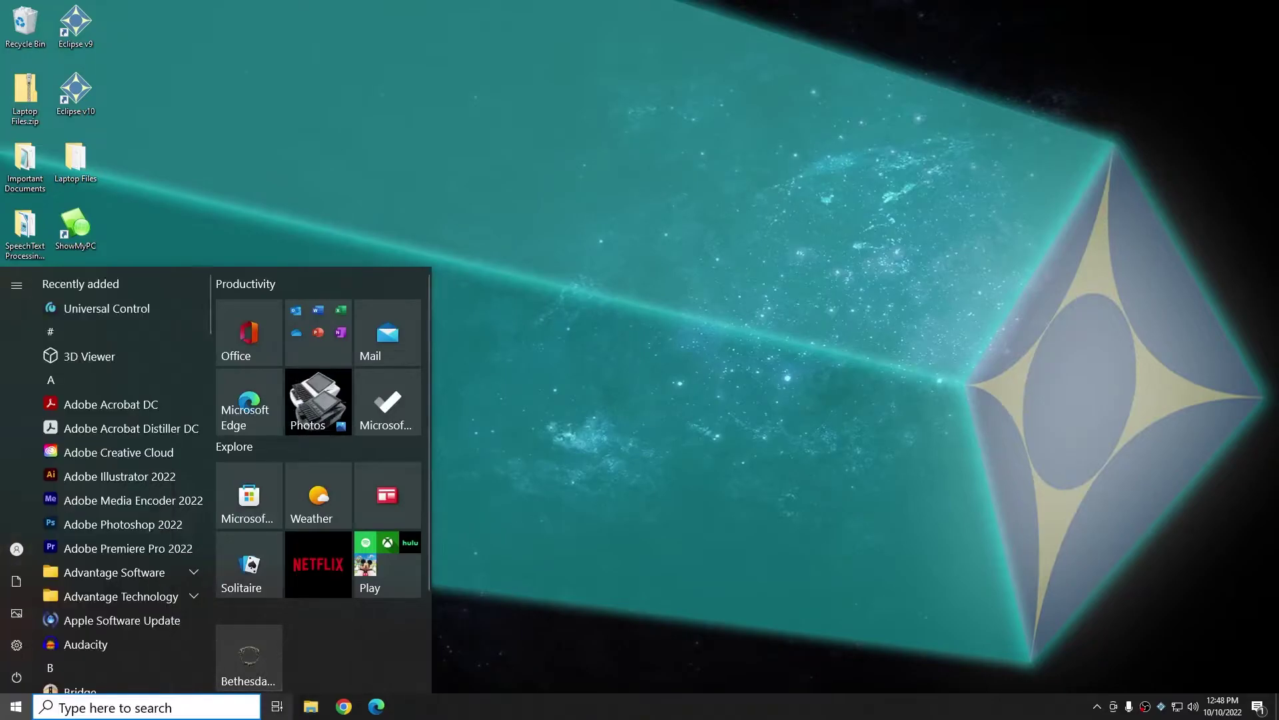
{"action": "left_click", "coordinate": [310, 706]}
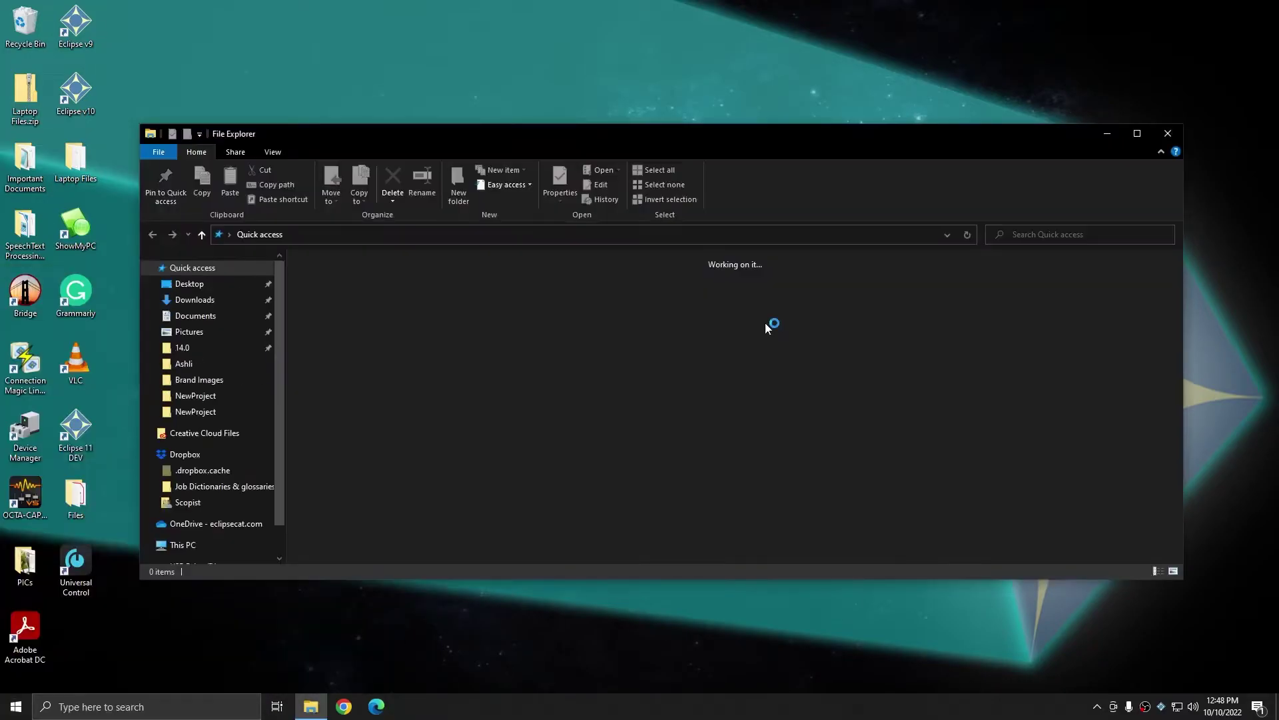
{"action": "left_click", "coordinate": [190, 546]}
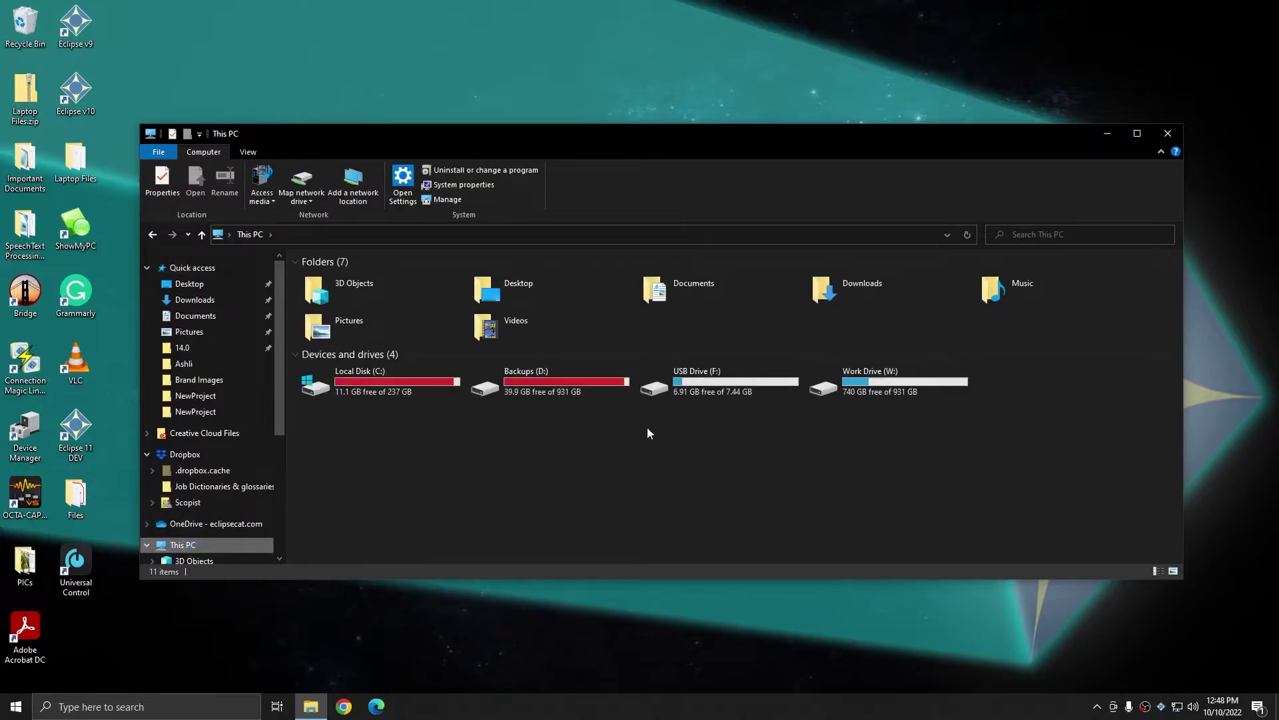
{"action": "left_click", "coordinate": [190, 317]}
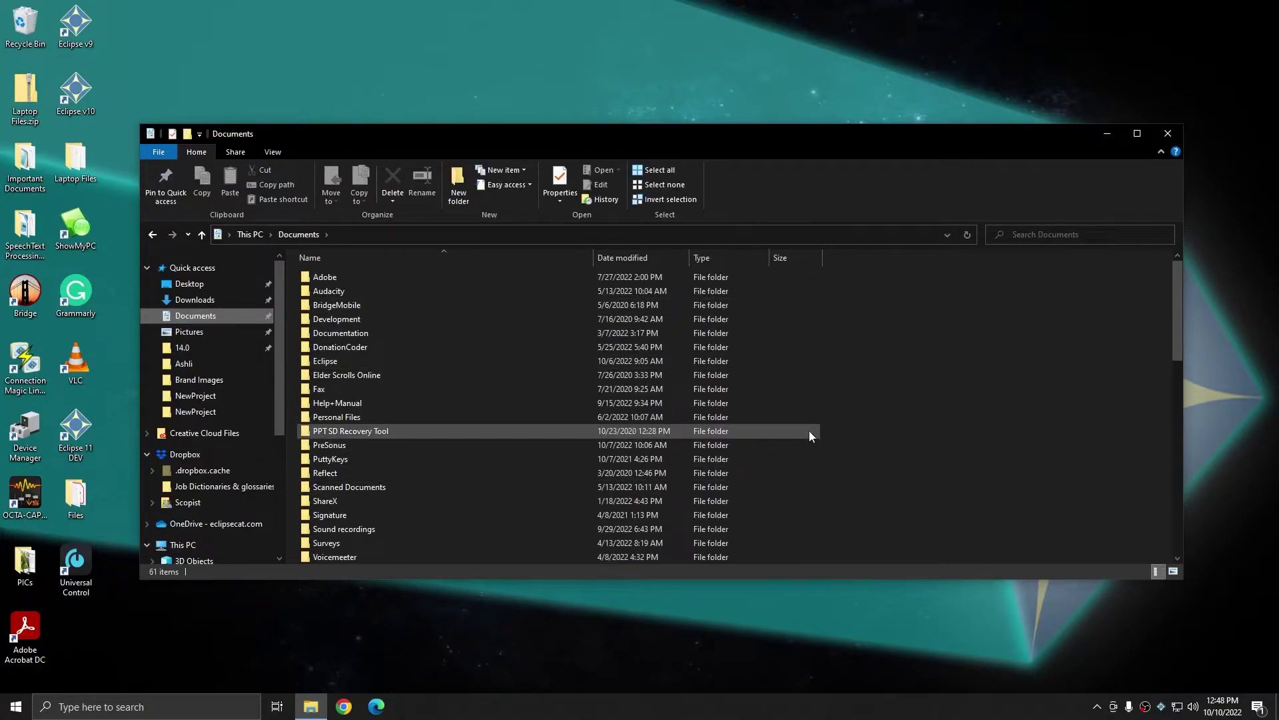
{"action": "double_click", "coordinate": [326, 361]}
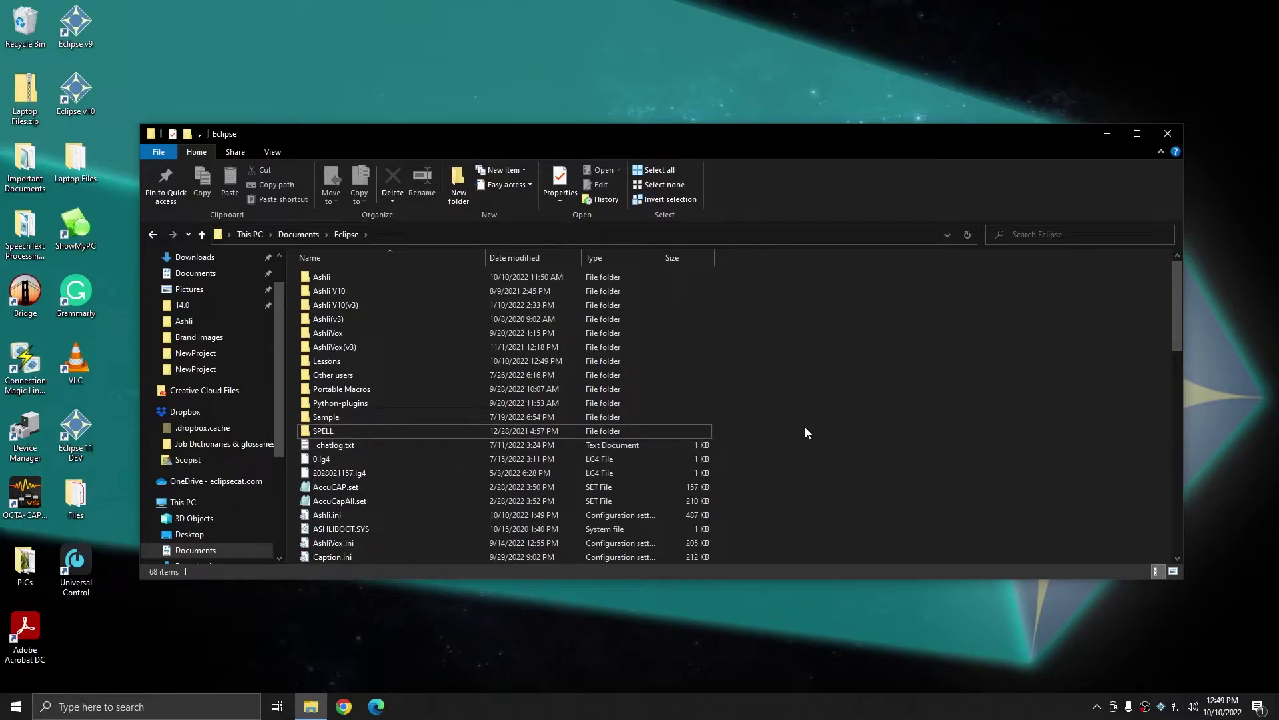
Step: Sort the Eclipse folder's contents by type and select the first user's INI file among the configuration settings
{"action": "left_click", "coordinate": [635, 258]}
{"action": "scroll", "coordinate": [633, 460], "scroll_direction": "down", "scroll_amount": 3}
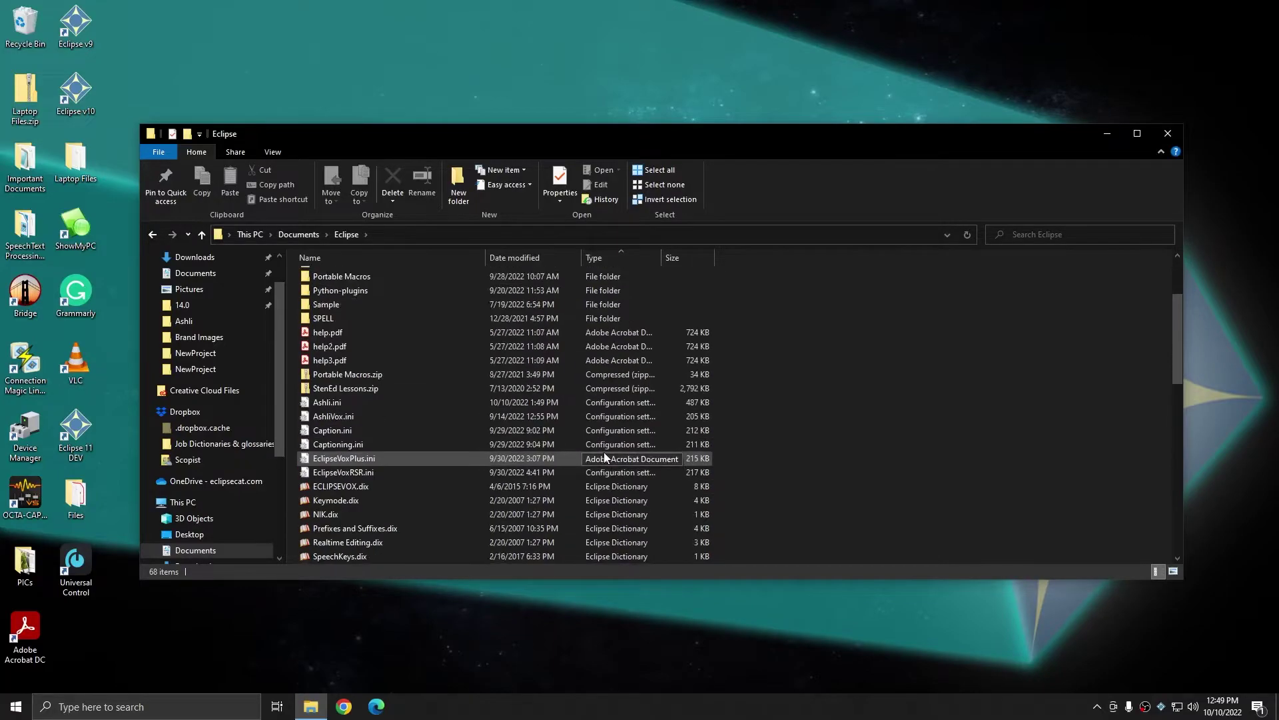
{"action": "scroll", "coordinate": [603, 451], "scroll_direction": "down", "scroll_amount": 1}
{"action": "left_click", "coordinate": [413, 359]}
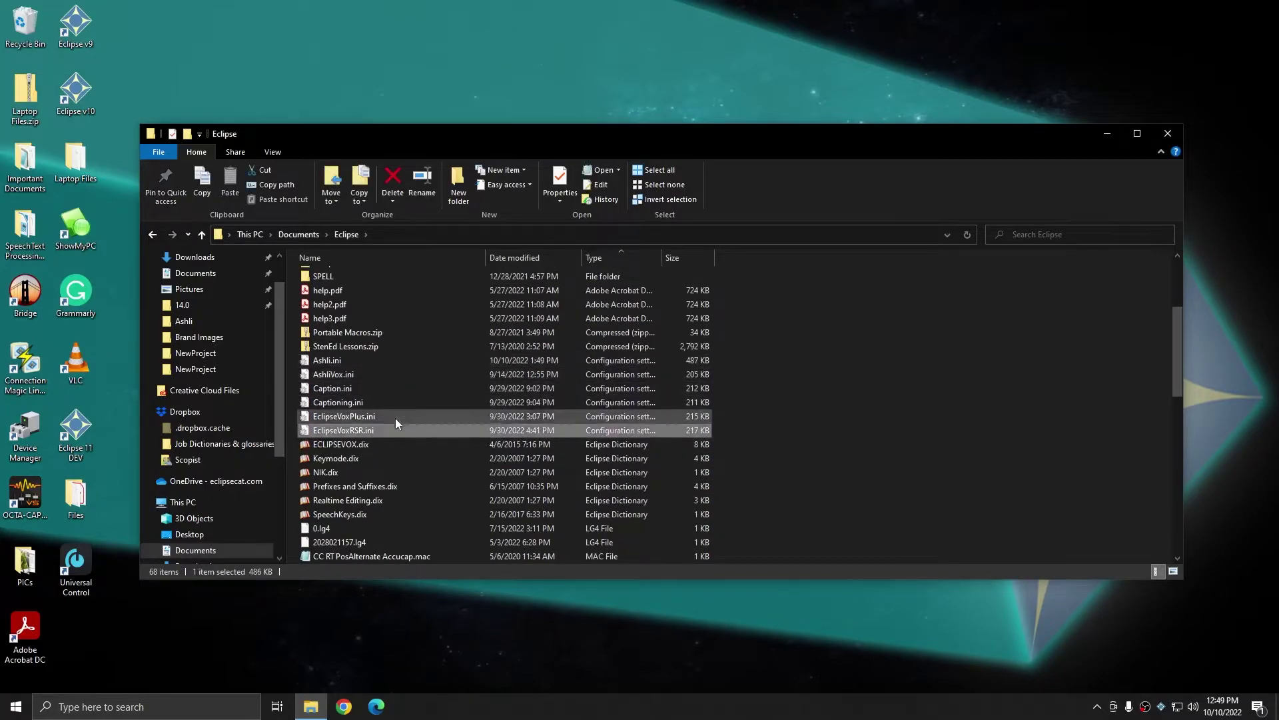
{"action": "left_click", "coordinate": [403, 366]}
Step: Look through the remaining dictionary, macro and SET files in the Eclipse folder, returning to the subfolders at the start of the list
{"action": "scroll", "coordinate": [404, 365], "scroll_direction": "down", "scroll_amount": 5}
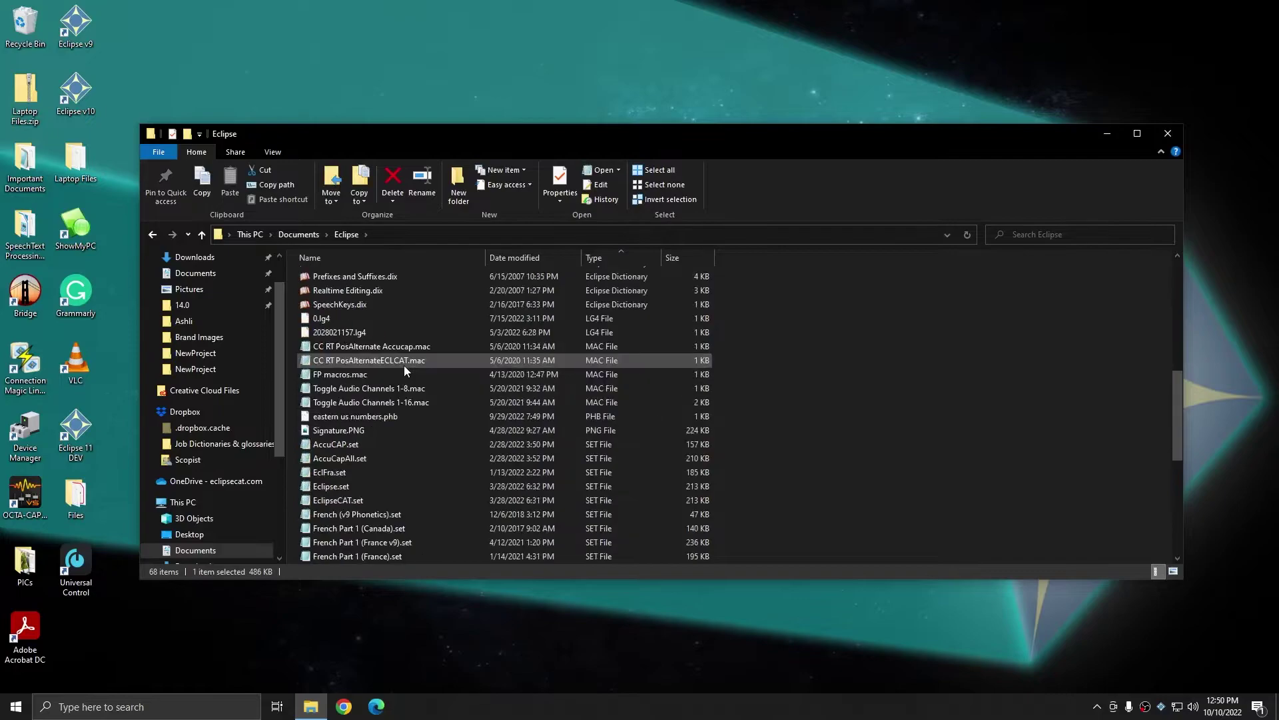
{"action": "scroll", "coordinate": [399, 338], "scroll_direction": "down", "scroll_amount": 6}
{"action": "scroll", "coordinate": [400, 345], "scroll_direction": "down", "scroll_amount": 1}
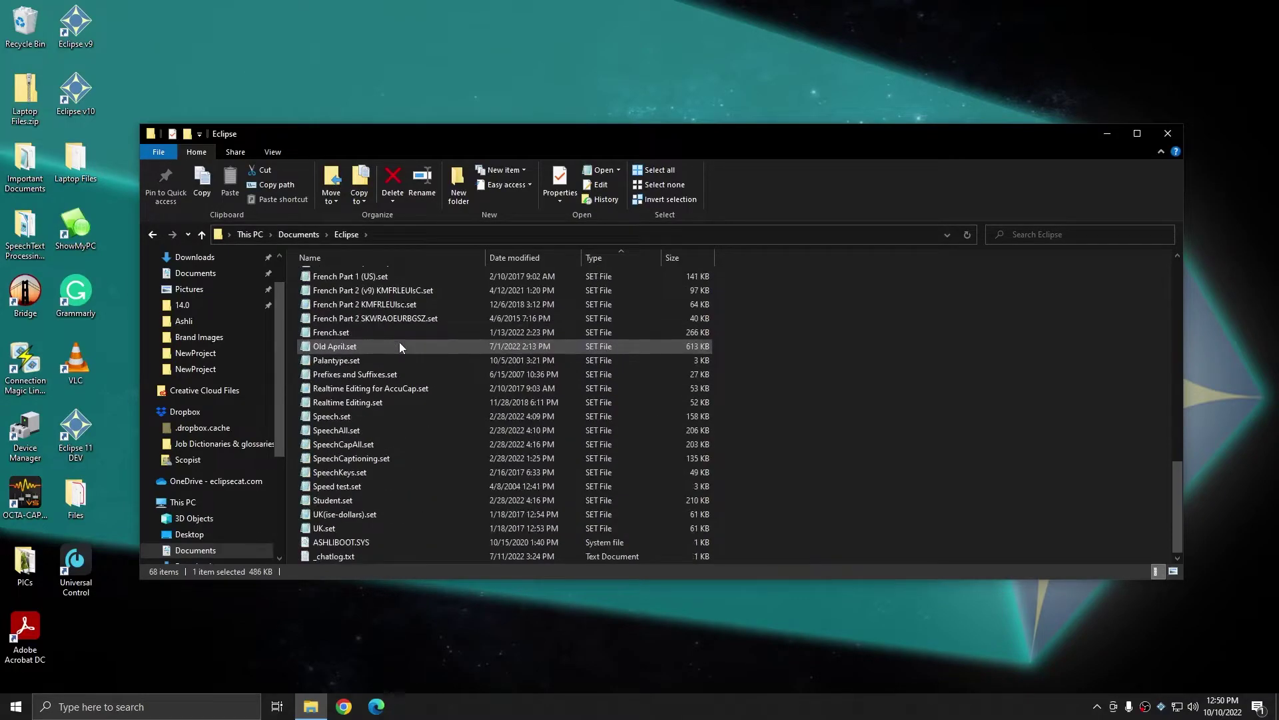
{"action": "scroll", "coordinate": [452, 479], "scroll_direction": "up", "scroll_amount": 10}
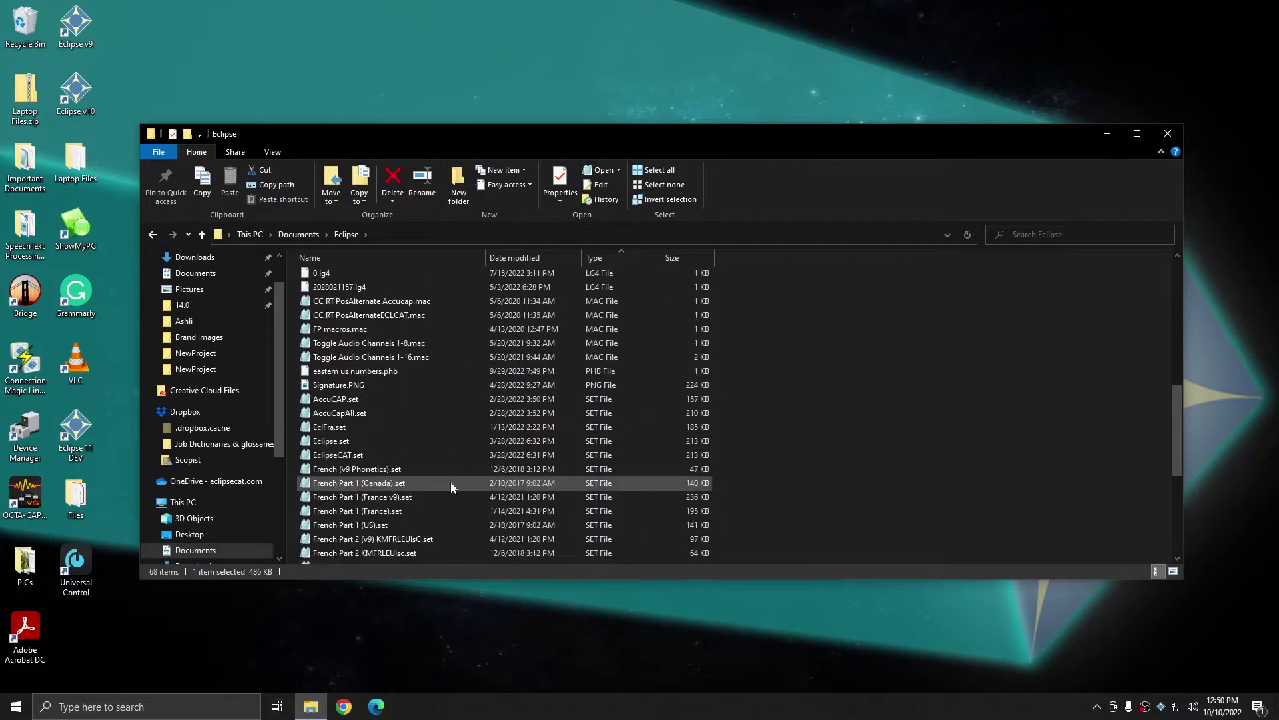
{"action": "scroll", "coordinate": [450, 482], "scroll_direction": "up", "scroll_amount": 5}
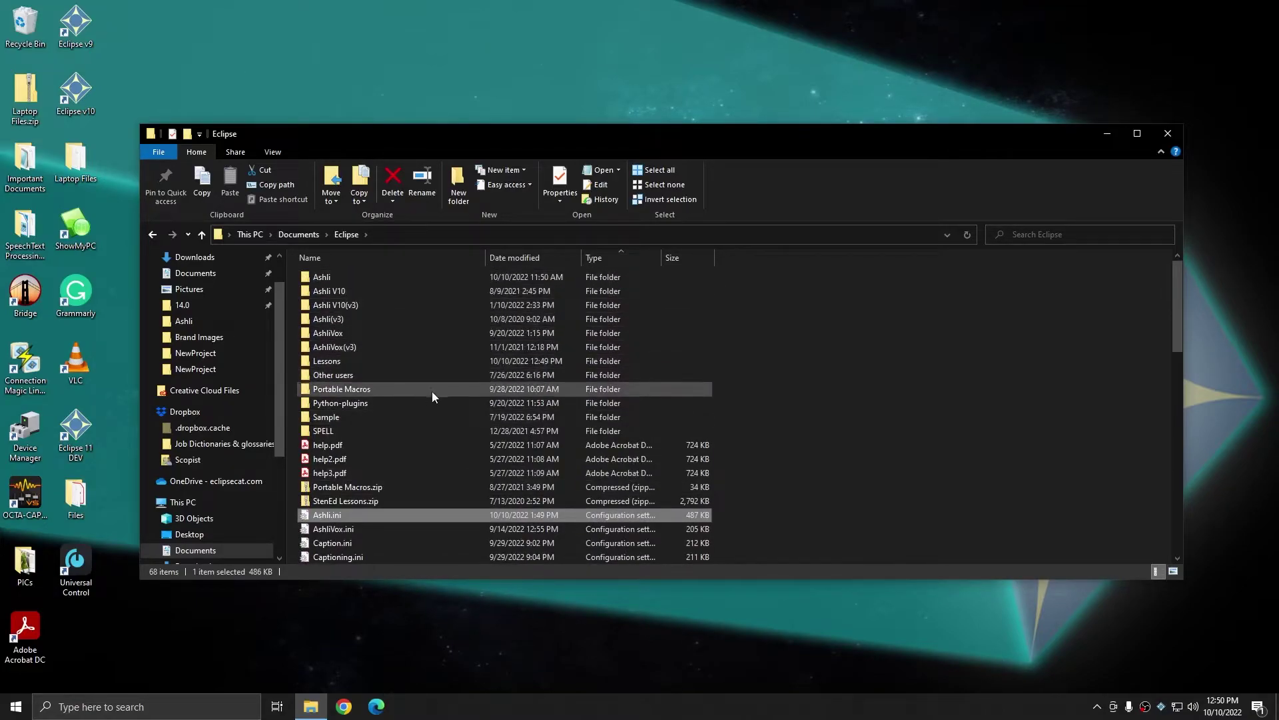
Step: Open the user's own subfolder in the Eclipse folder and examine its job, note, dictionary and block files
{"action": "double_click", "coordinate": [321, 275]}
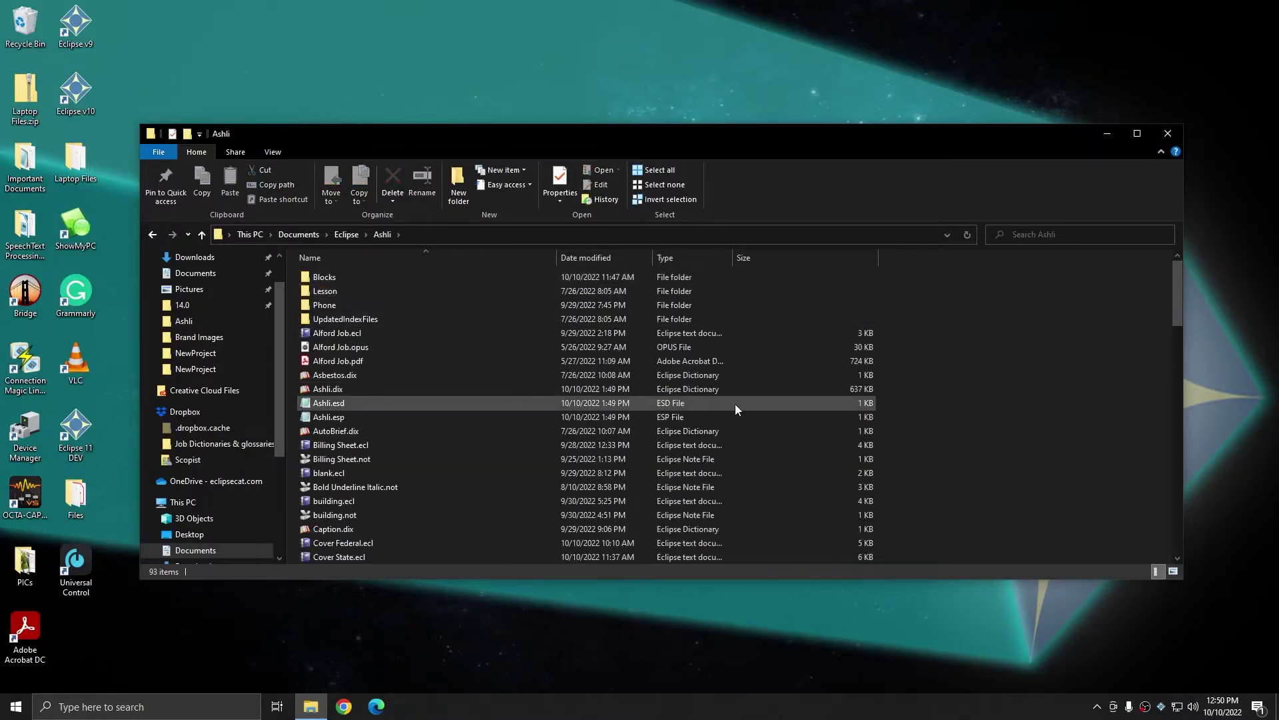
{"action": "scroll", "coordinate": [730, 393], "scroll_direction": "down", "scroll_amount": 20}
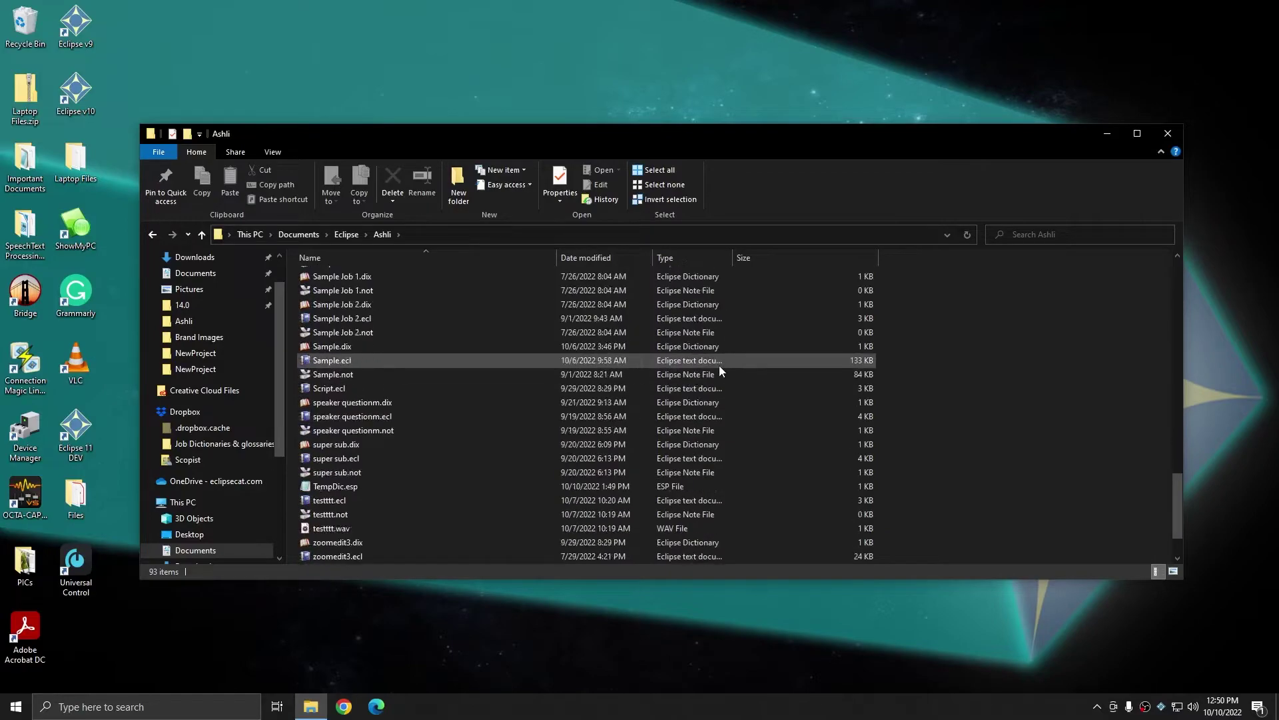
{"action": "scroll", "coordinate": [719, 365], "scroll_direction": "up", "scroll_amount": 10}
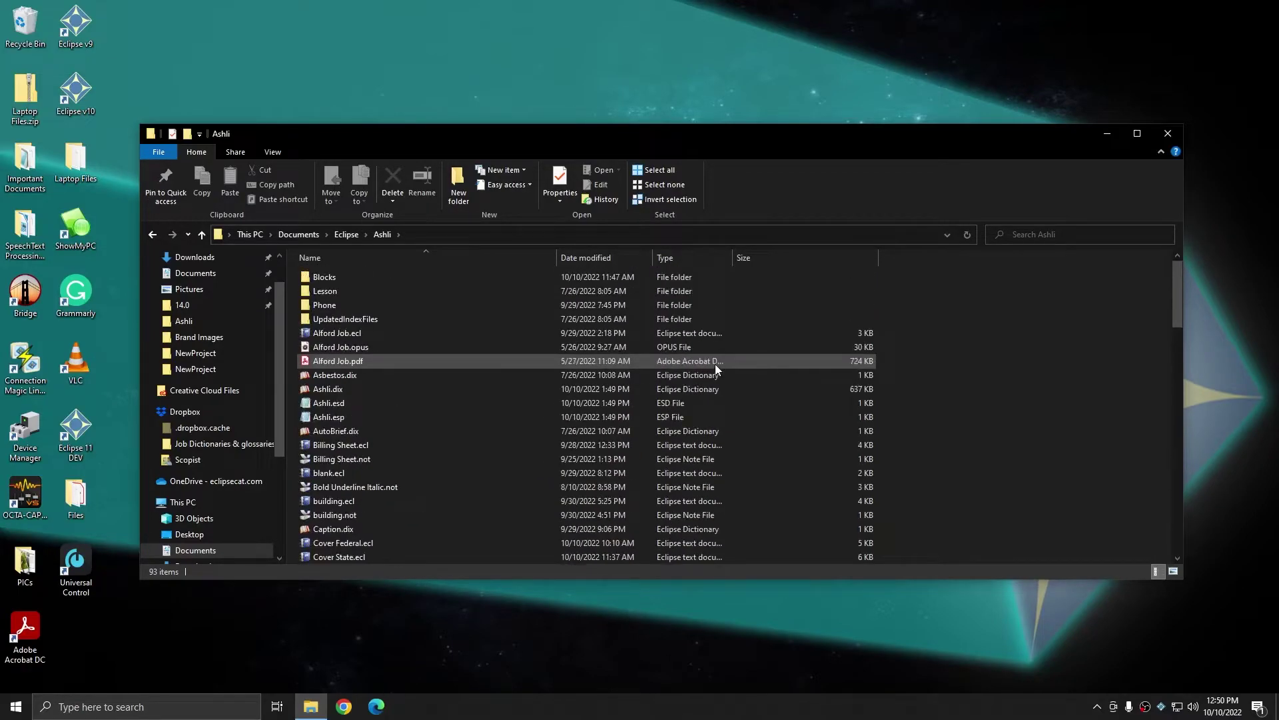
{"action": "key", "text": "BackSpace"}
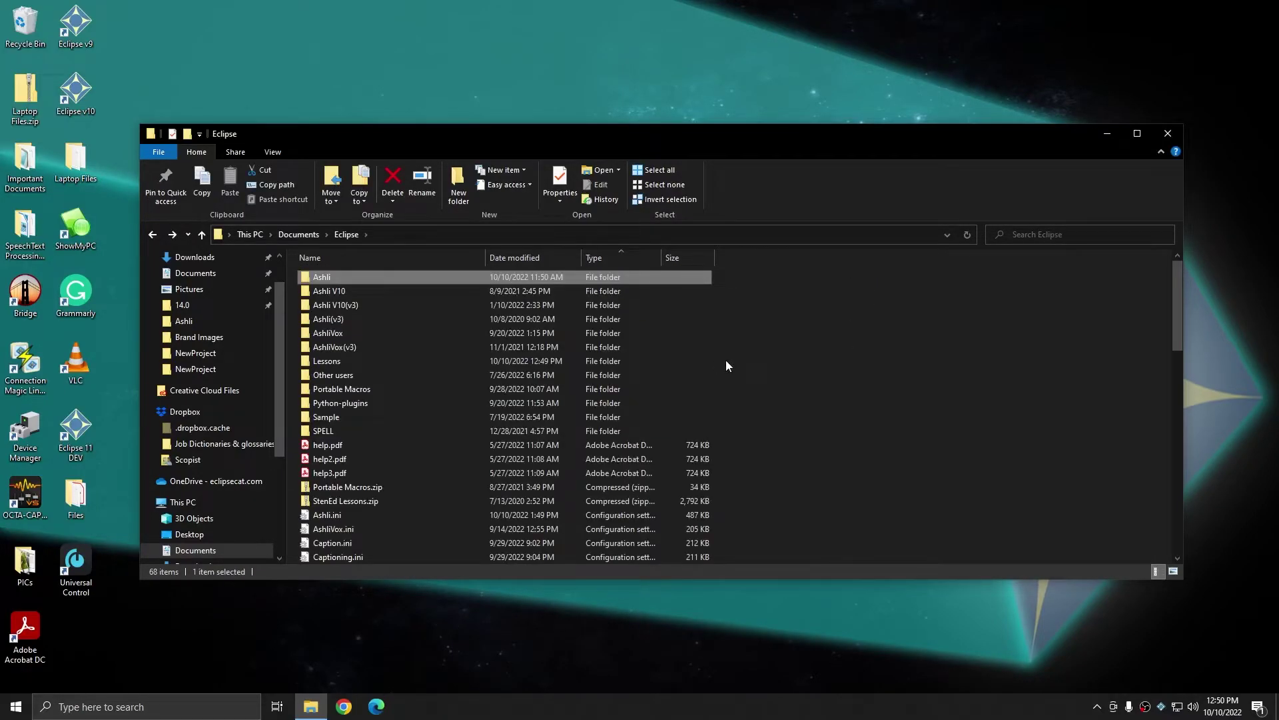
{"action": "key", "text": "Return"}
{"action": "scroll", "coordinate": [737, 375], "scroll_direction": "down", "scroll_amount": 4}
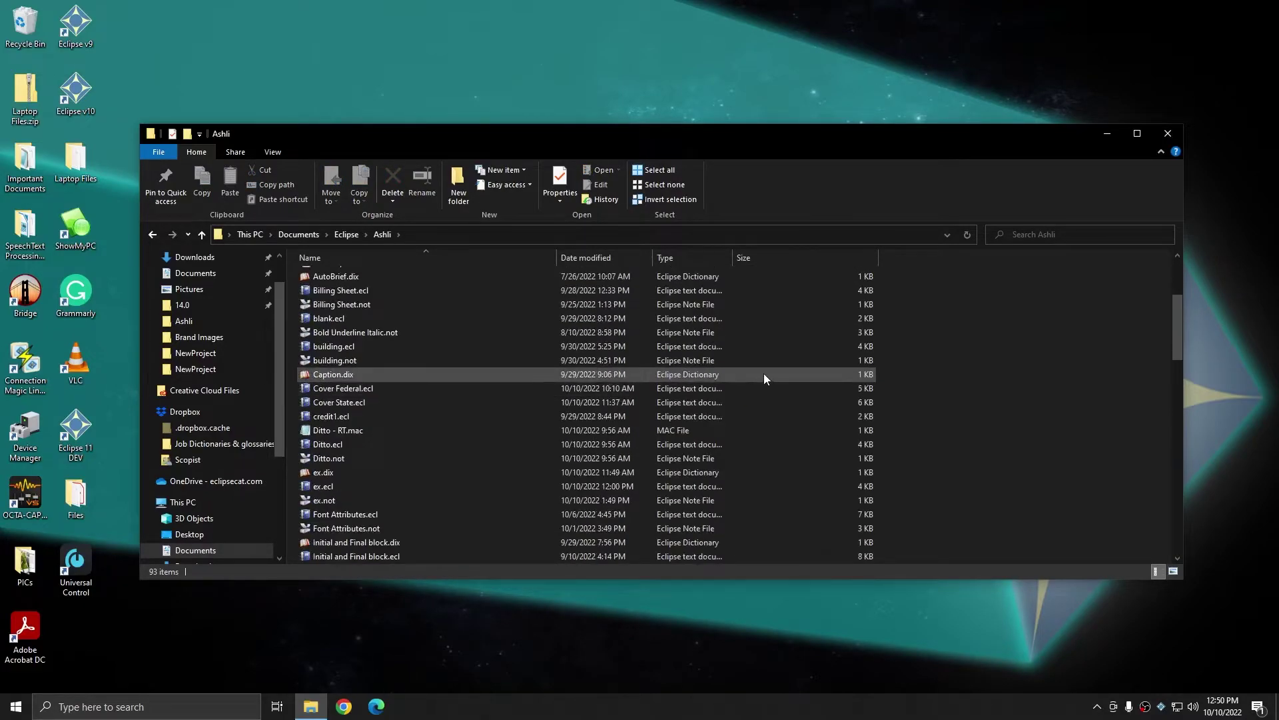
{"action": "scroll", "coordinate": [763, 368], "scroll_direction": "up", "scroll_amount": 4}
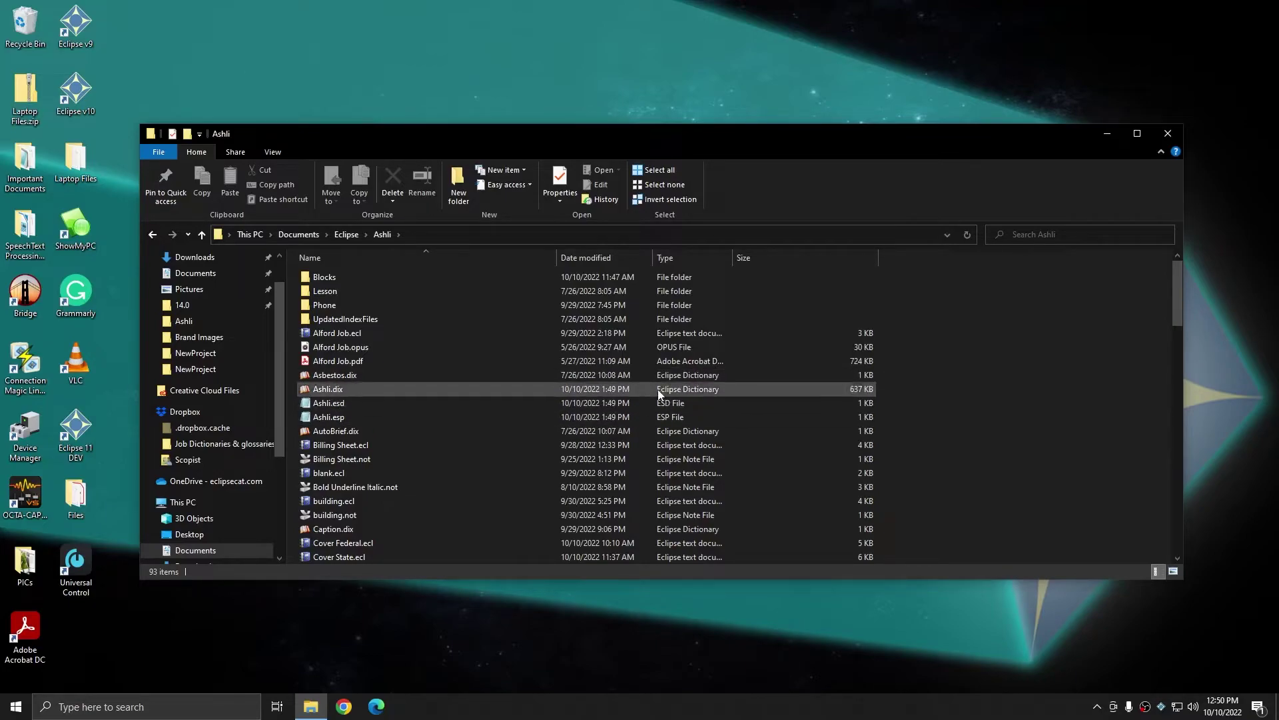
{"action": "scroll", "coordinate": [982, 325], "scroll_direction": "down", "scroll_amount": 1}
{"action": "scroll", "coordinate": [980, 328], "scroll_direction": "up", "scroll_amount": 1}
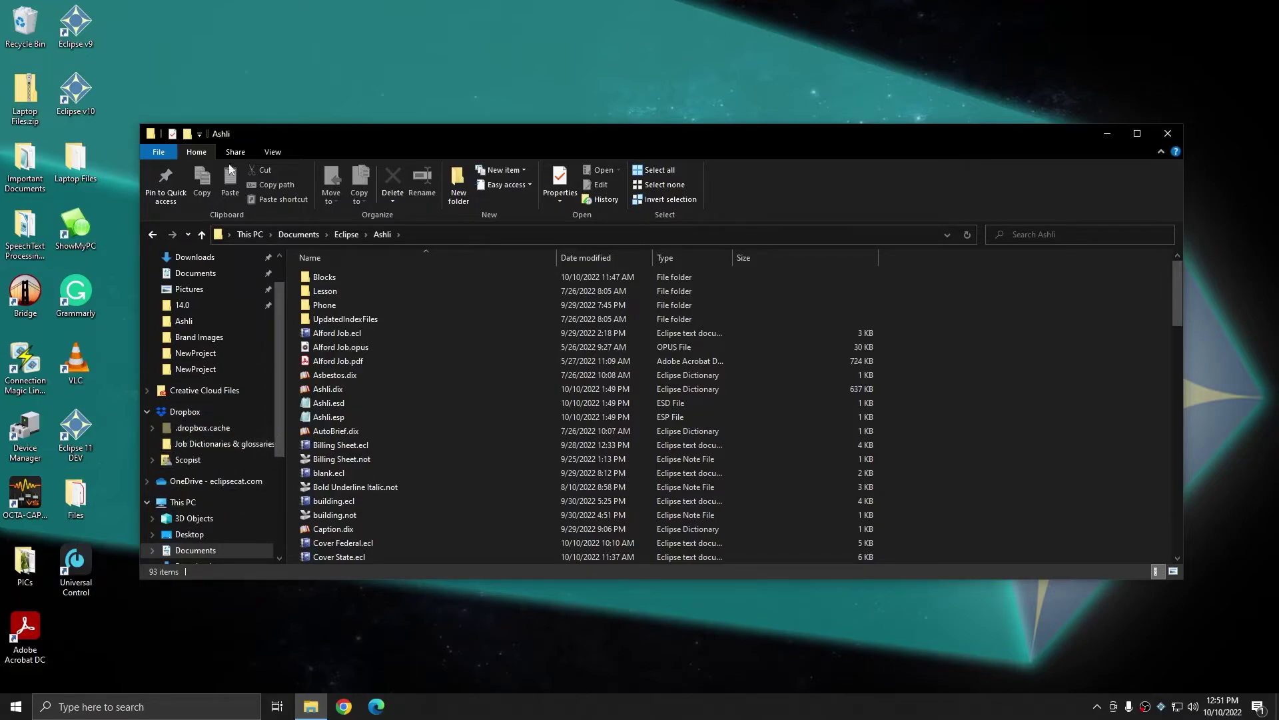
Step: Launch Eclipse v10 with the first listed user, open the advanced user settings and select the Jobs directory path
{"action": "double_click", "coordinate": [93, 99]}
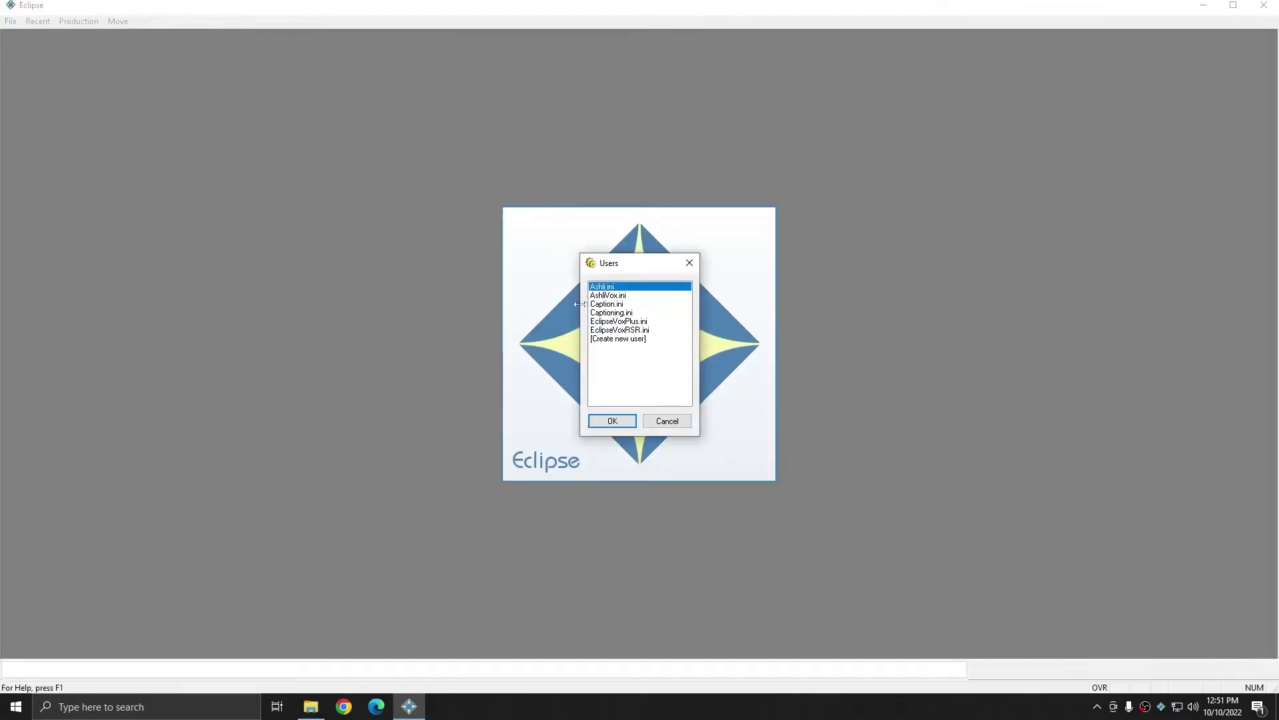
{"action": "left_click", "coordinate": [615, 421]}
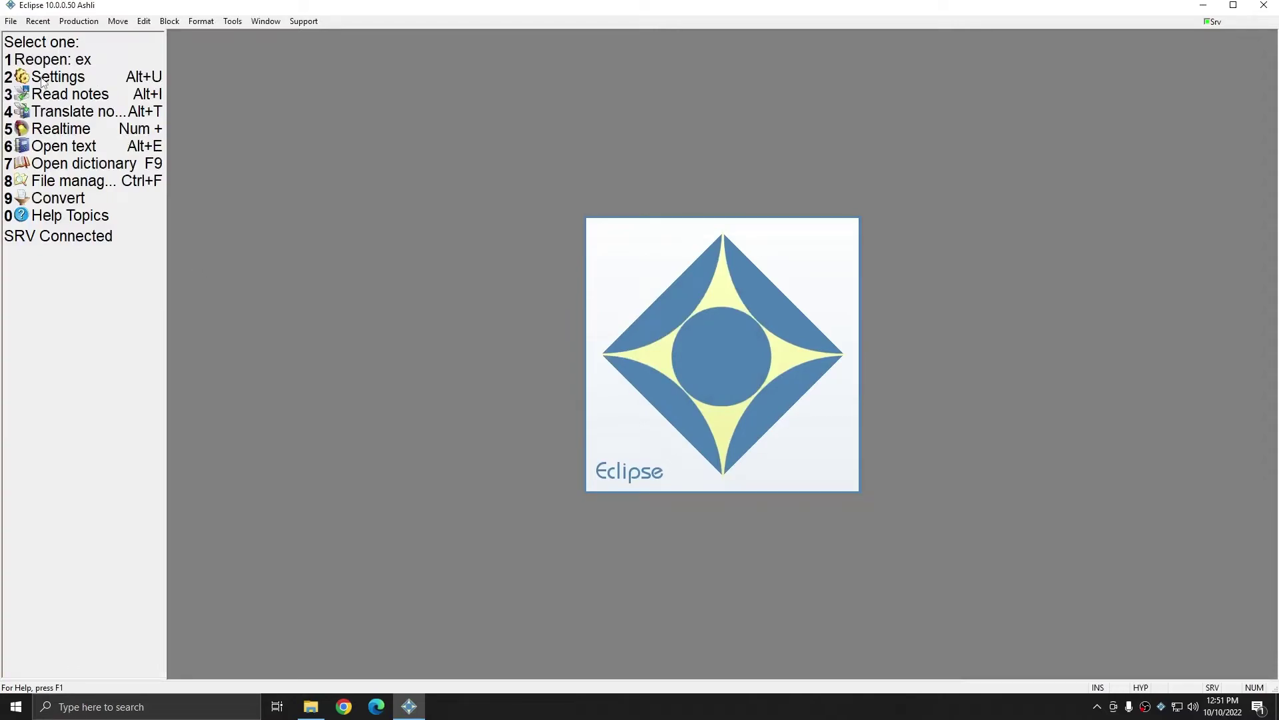
{"action": "left_click", "coordinate": [45, 79]}
{"action": "left_click", "coordinate": [714, 432]}
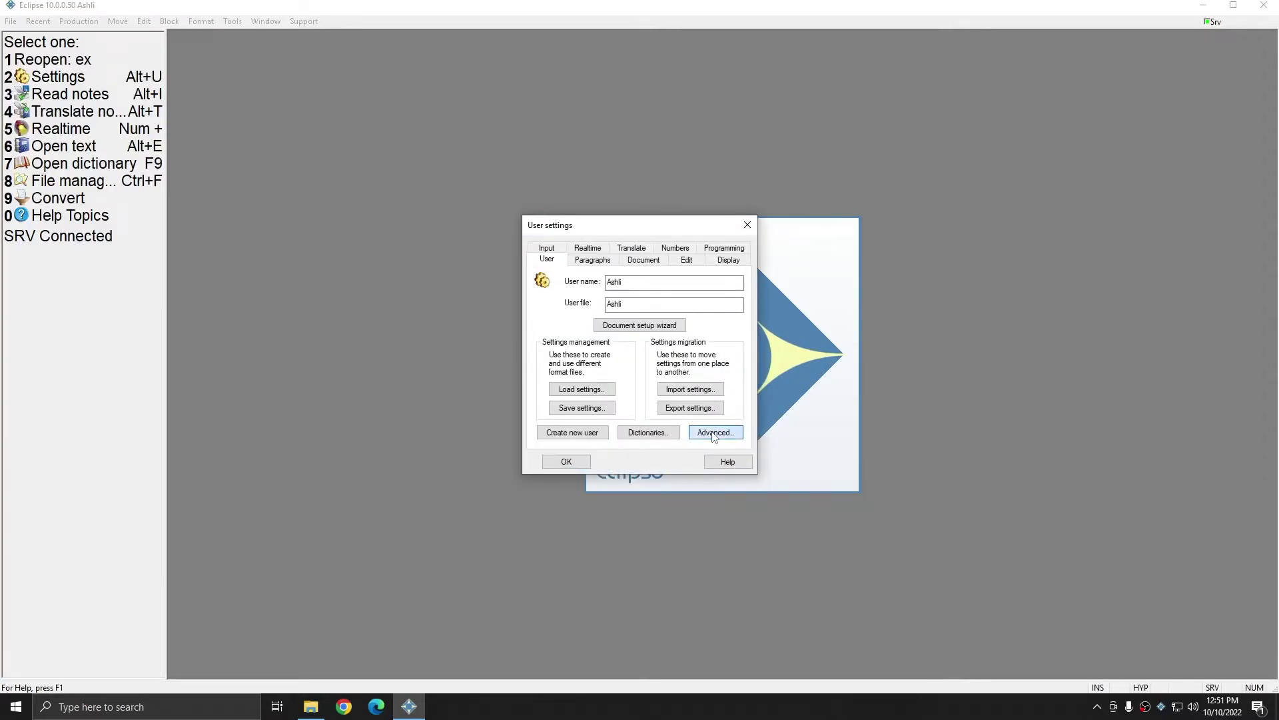
{"action": "double_click", "coordinate": [553, 348]}
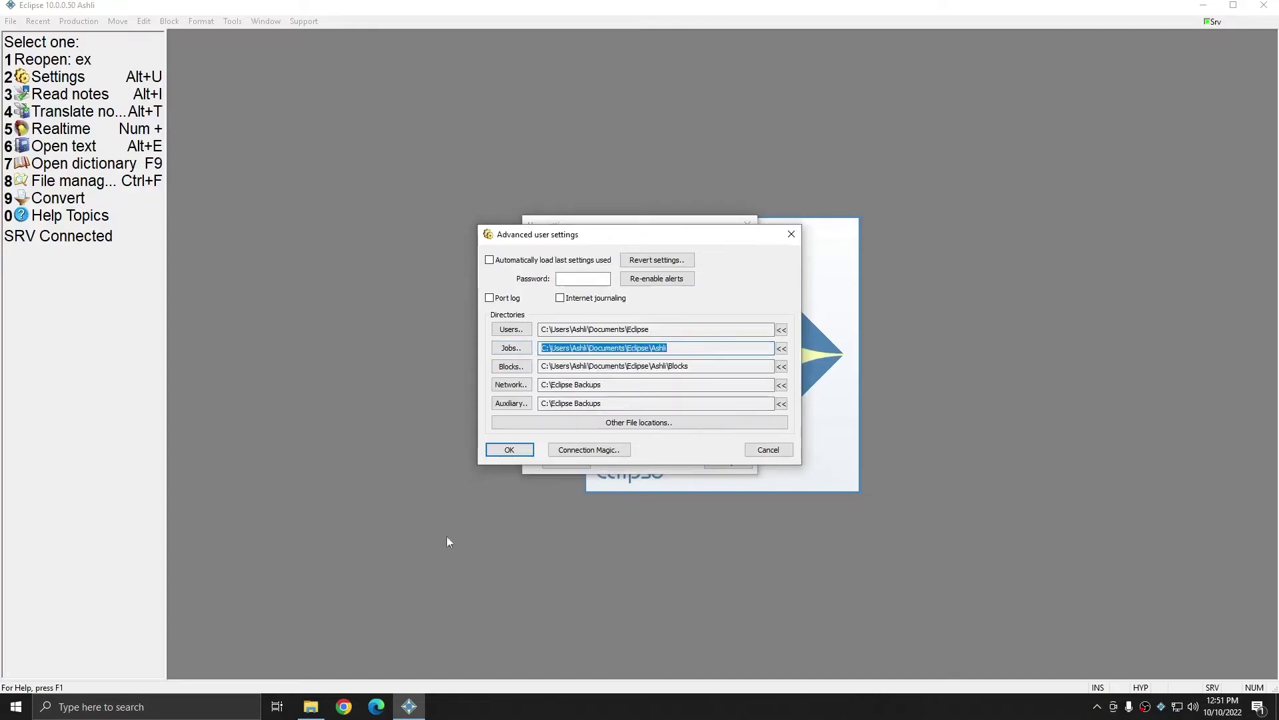
Step: Show the user folder's full path in File Explorer to compare with the Jobs directory, and return to Eclipse
{"action": "left_click", "coordinate": [311, 706]}
{"action": "left_click", "coordinate": [701, 234]}
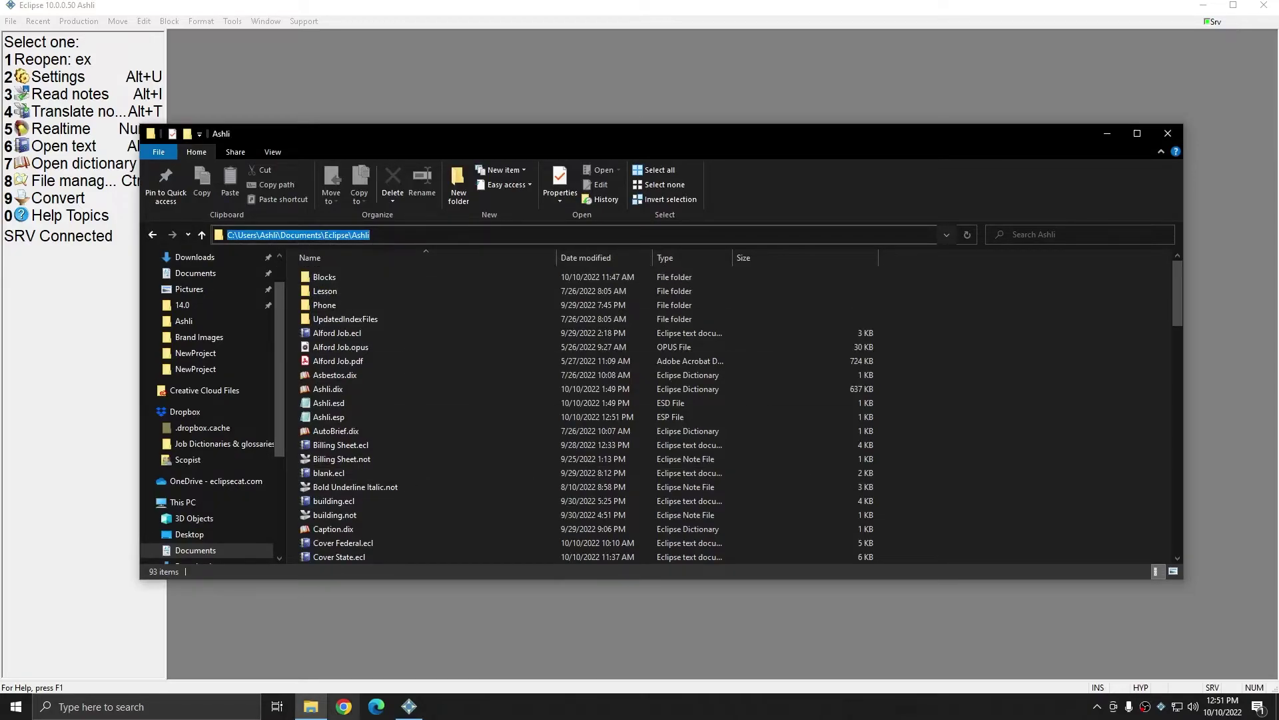
{"action": "left_click", "coordinate": [409, 706]}
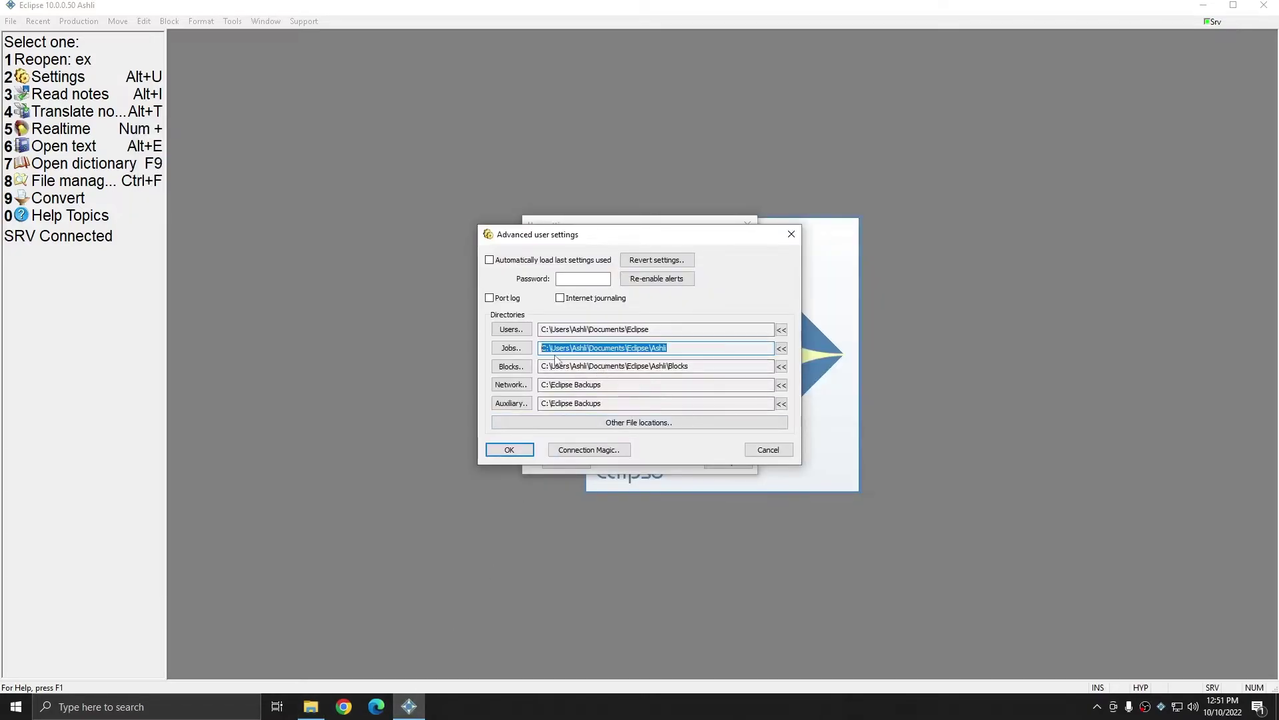
Step: Copy the entire Jobs directory path from the advanced user settings using the field's editing options
{"action": "left_click", "coordinate": [701, 348]}
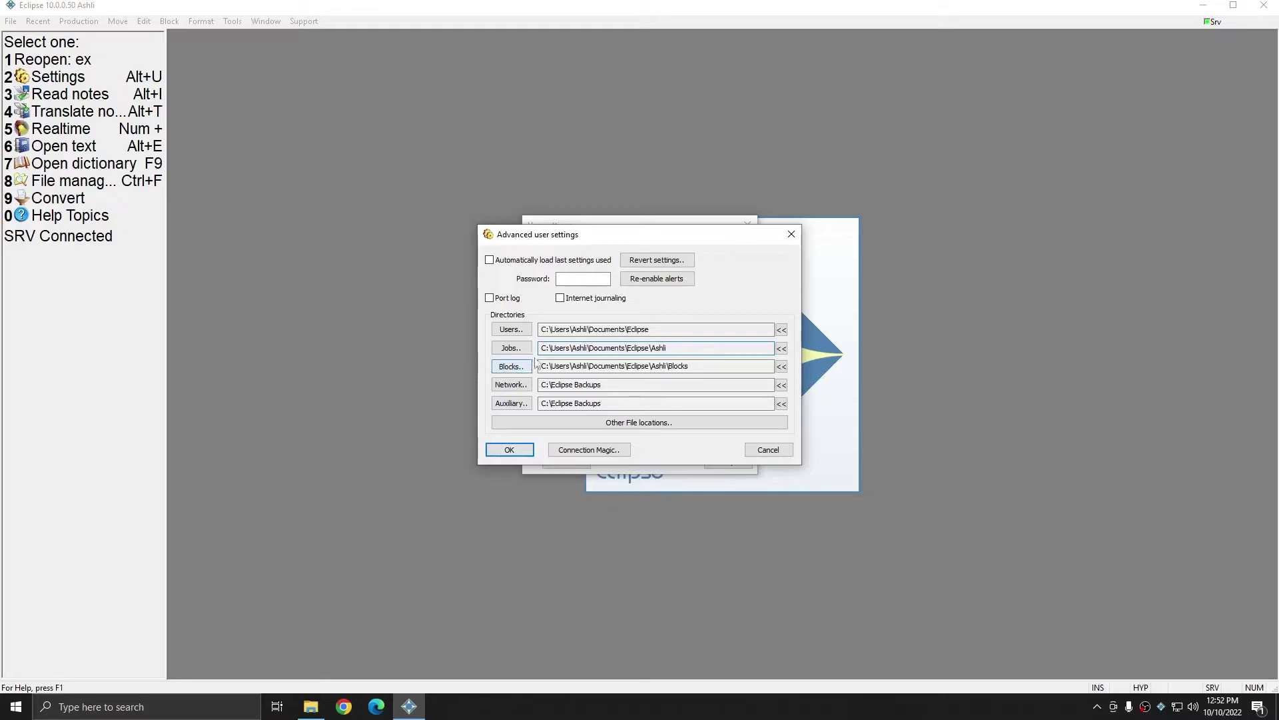
{"action": "double_click", "coordinate": [670, 350]}
{"action": "left_click", "coordinate": [781, 348]}
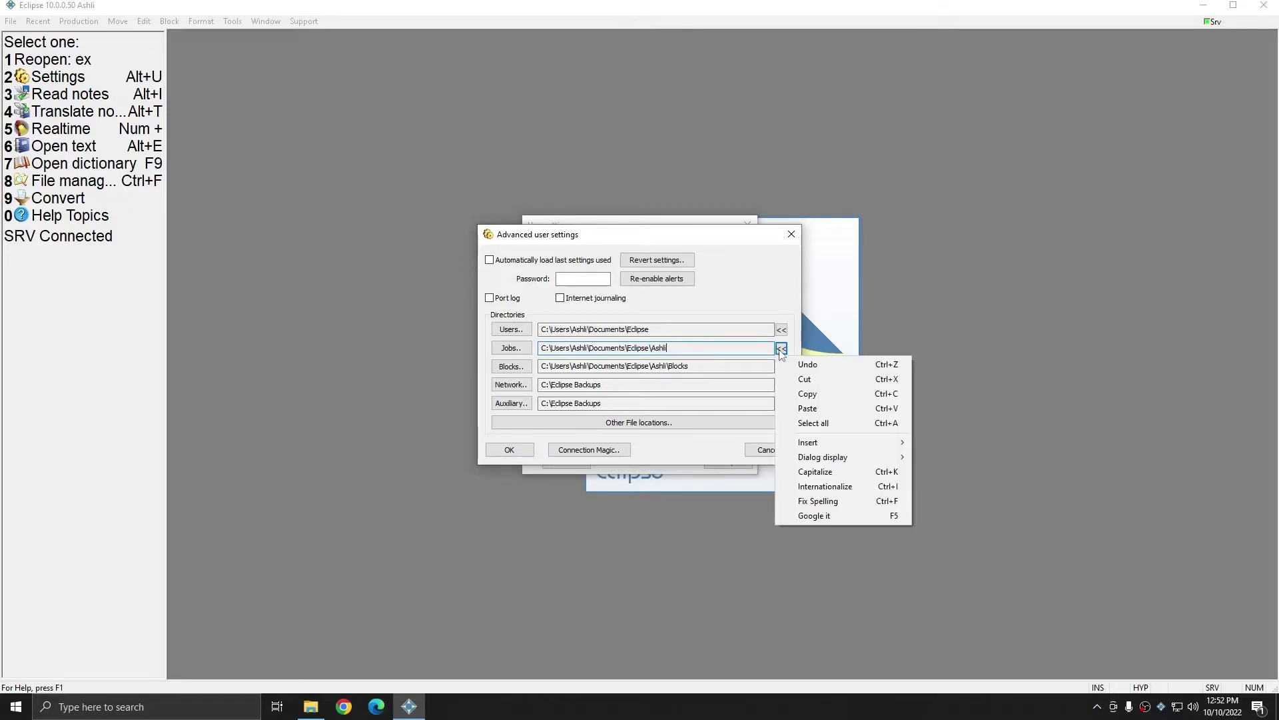
{"action": "left_click", "coordinate": [781, 349]}
{"action": "left_click", "coordinate": [781, 348]}
{"action": "key", "text": "Escape"}
{"action": "key", "text": "ctrl+a"}
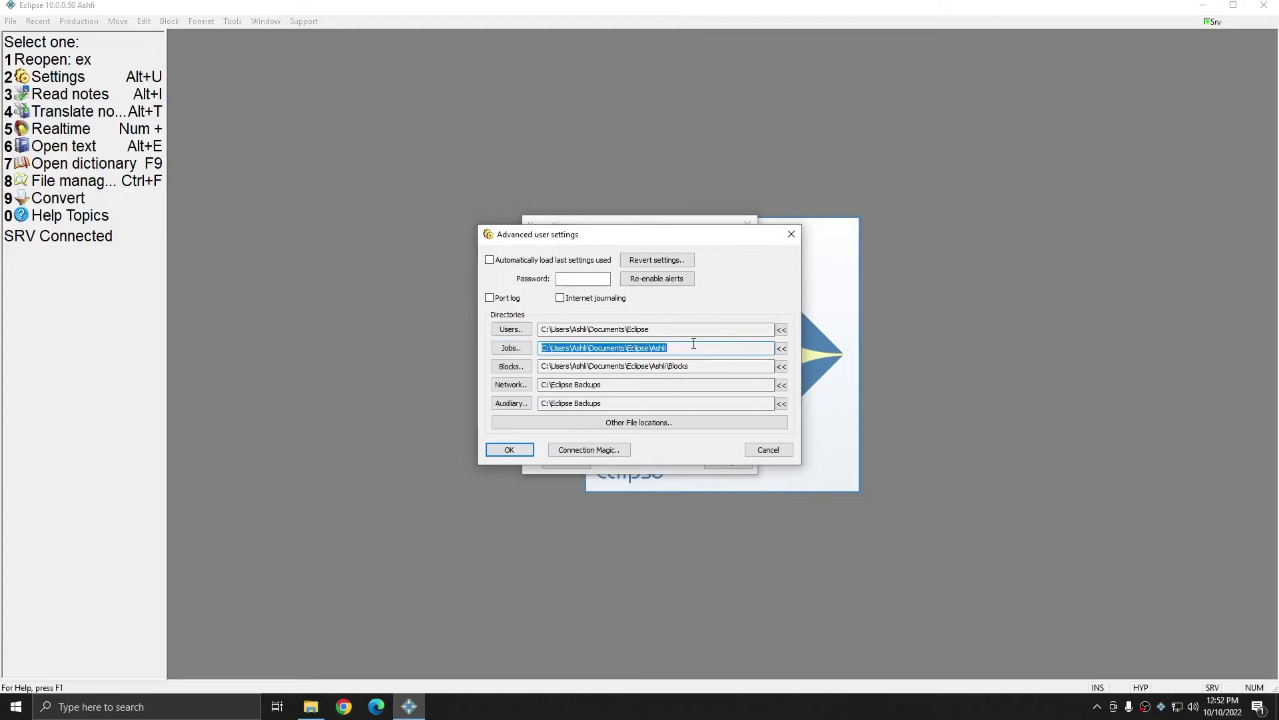
{"action": "left_click", "coordinate": [782, 350]}
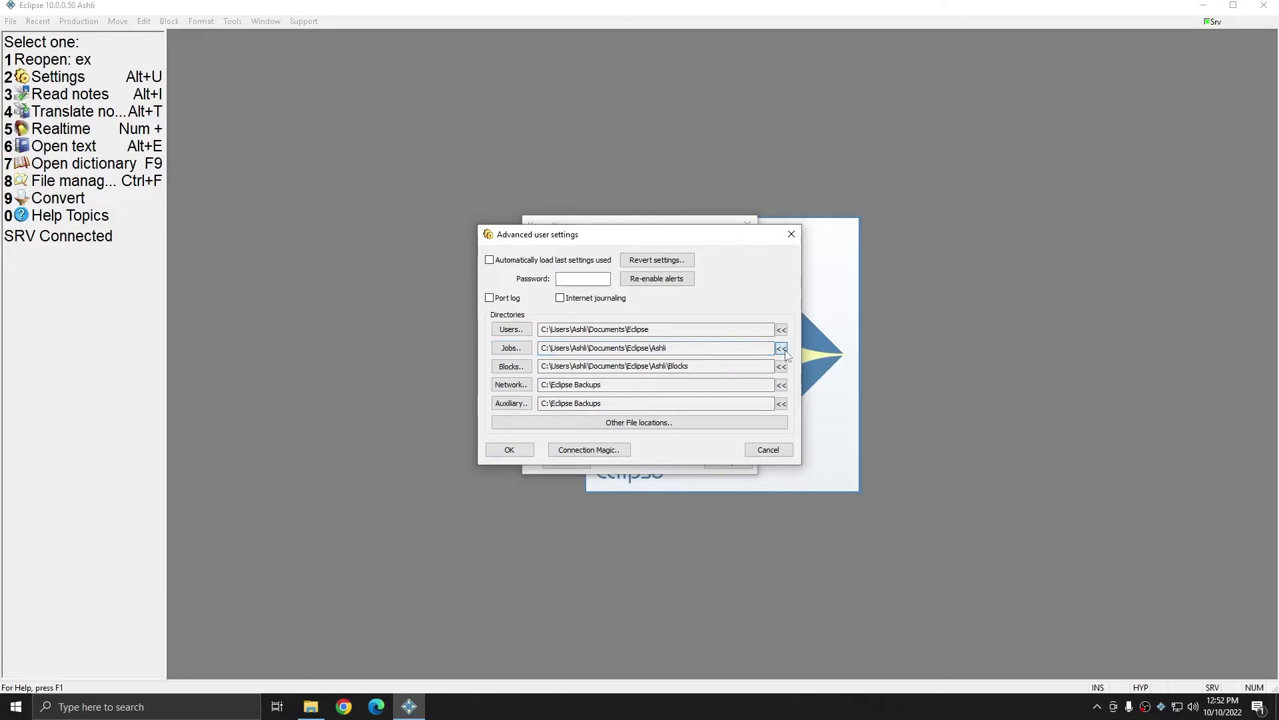
{"action": "left_click", "coordinate": [809, 394]}
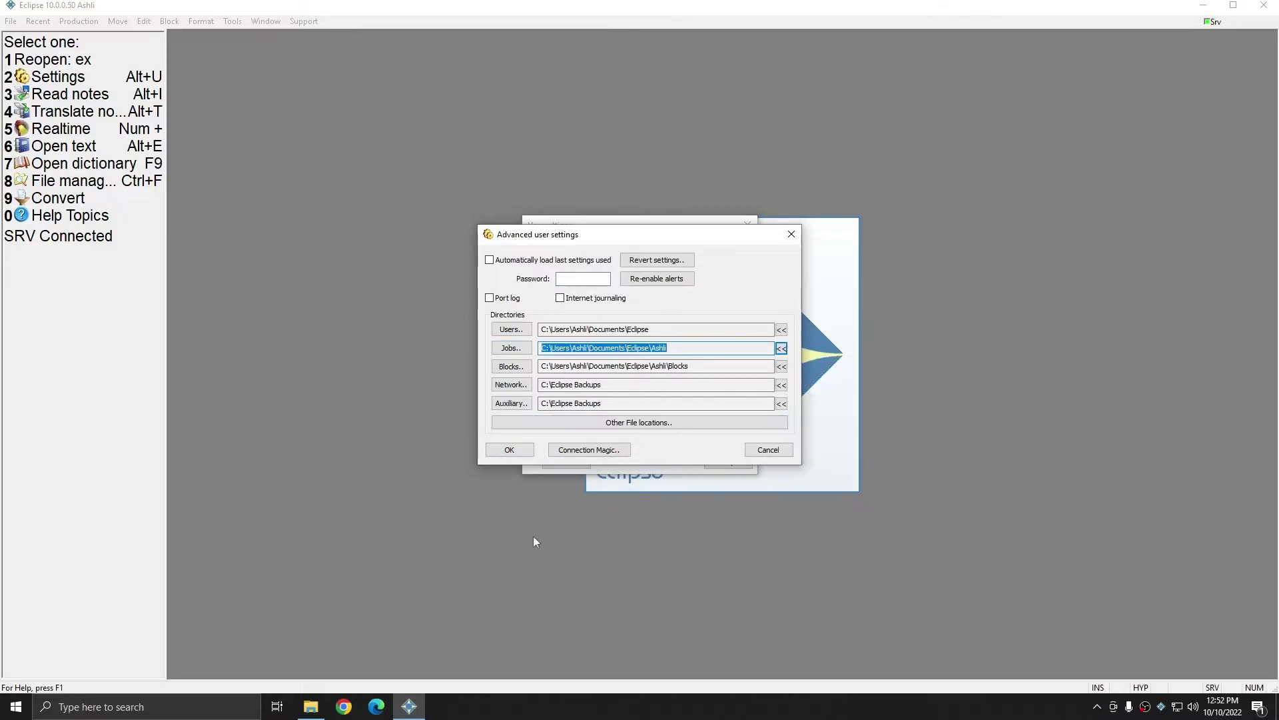
Step: Switch to the Desktop File Explorer window, go to the copied Jobs directory path and look through the folder's files
{"action": "left_click", "coordinate": [312, 710]}
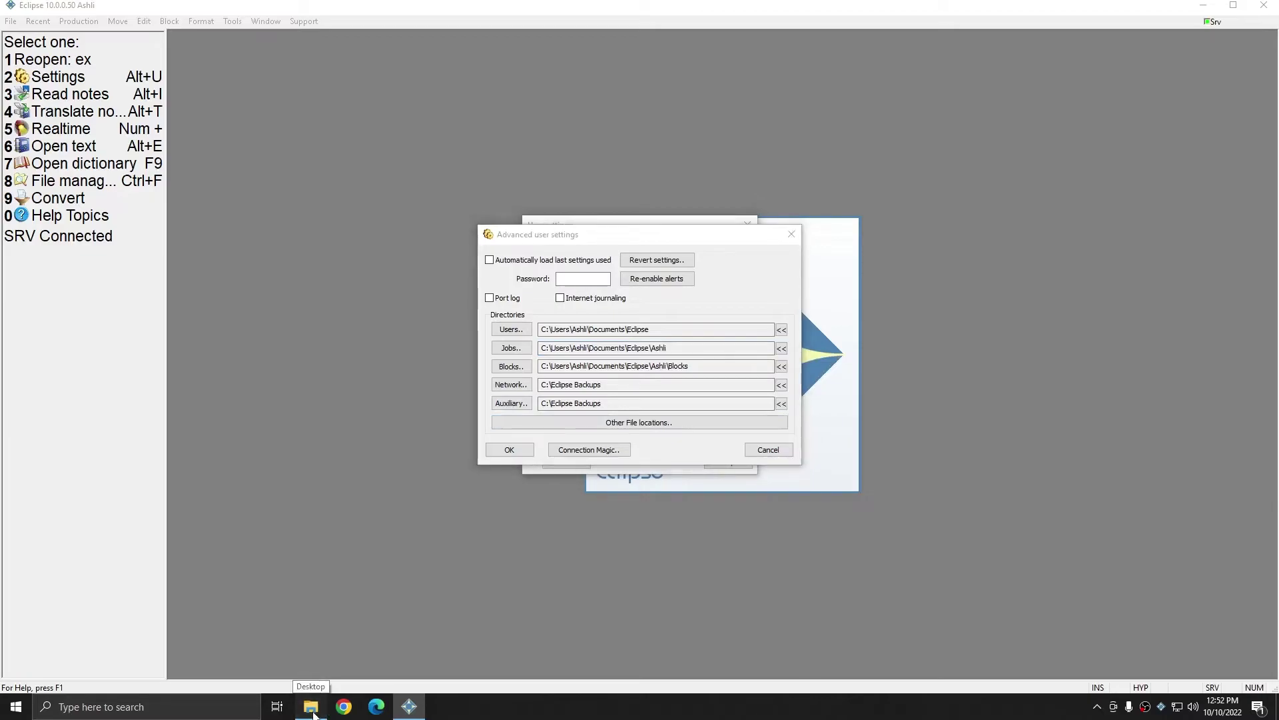
{"action": "left_click", "coordinate": [312, 708]}
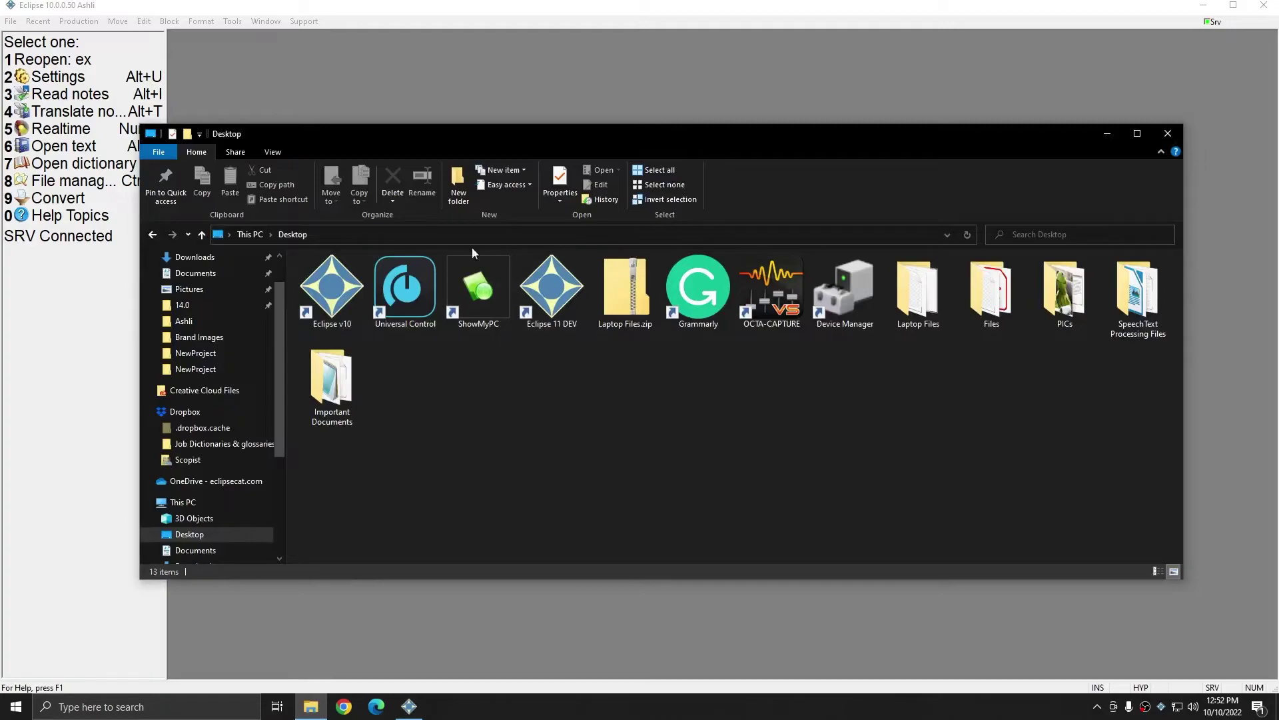
{"action": "left_click", "coordinate": [413, 234]}
{"action": "key", "text": "ctrl+v"}
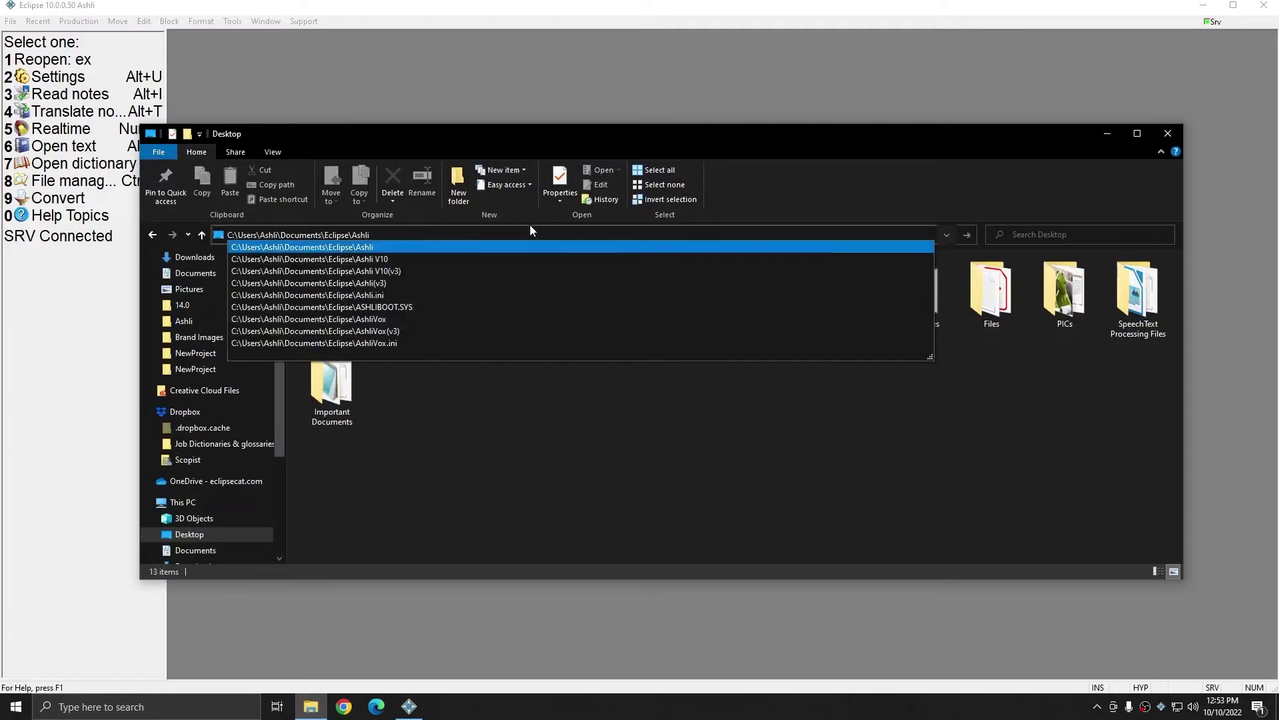
{"action": "key", "text": "Return"}
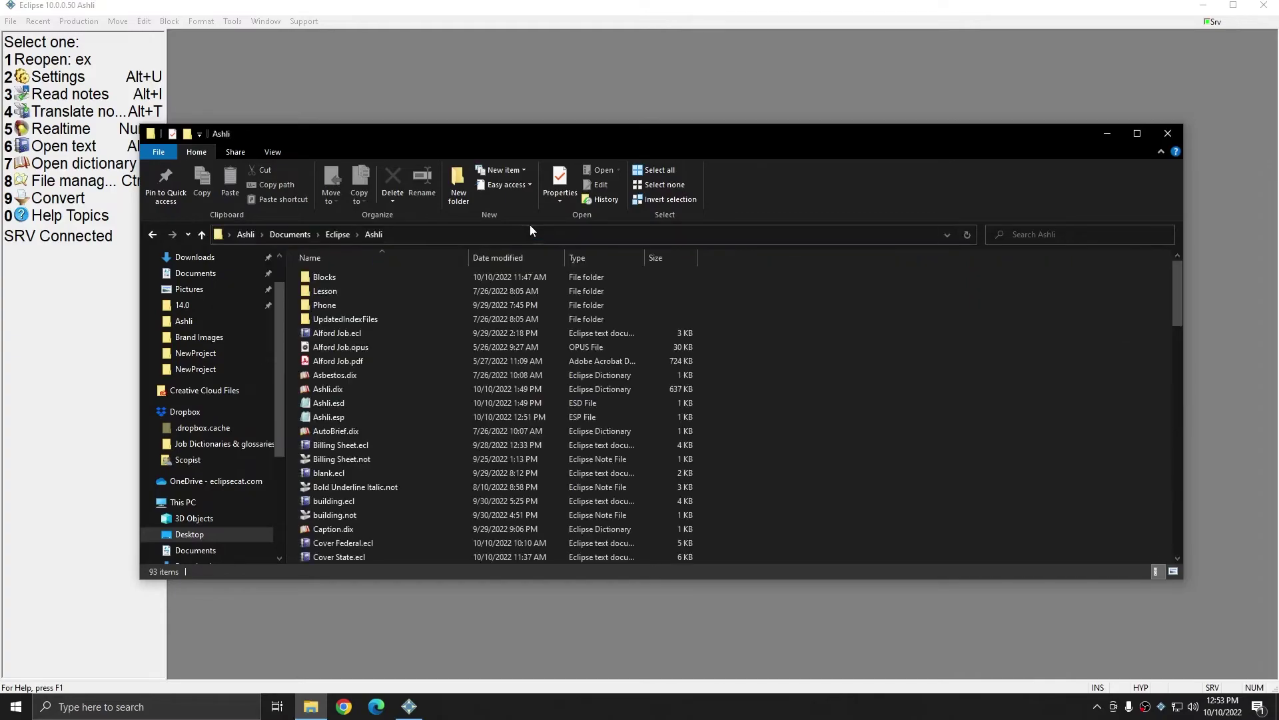
{"action": "scroll", "coordinate": [538, 417], "scroll_direction": "down", "scroll_amount": 11}
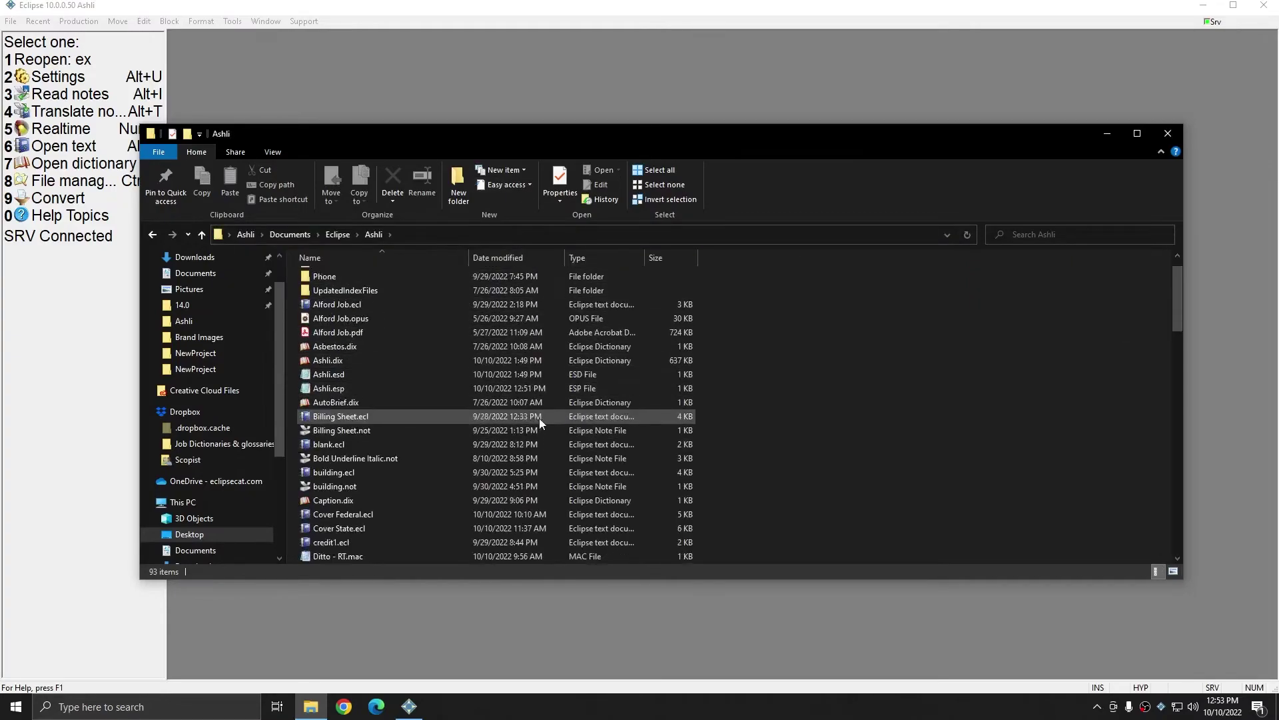
{"action": "scroll", "coordinate": [532, 399], "scroll_direction": "down", "scroll_amount": 6}
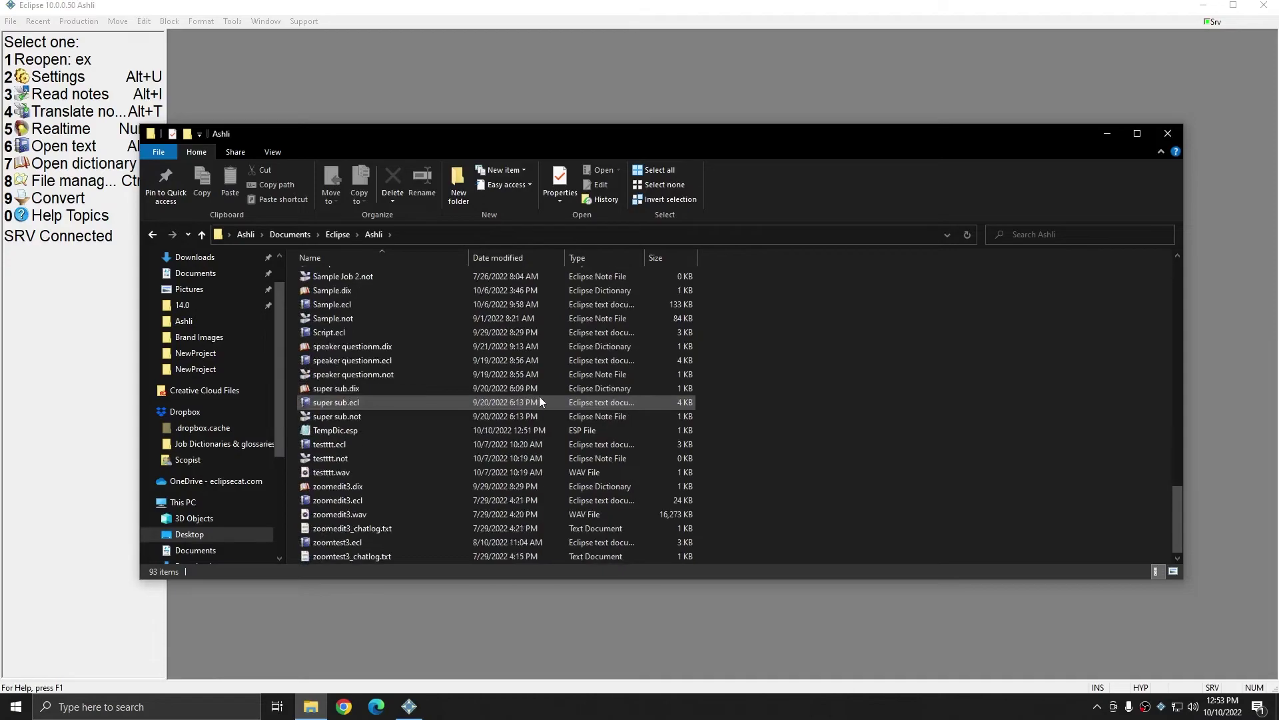
{"action": "scroll", "coordinate": [560, 433], "scroll_direction": "up", "scroll_amount": 6}
{"action": "scroll", "coordinate": [575, 454], "scroll_direction": "up", "scroll_amount": 12}
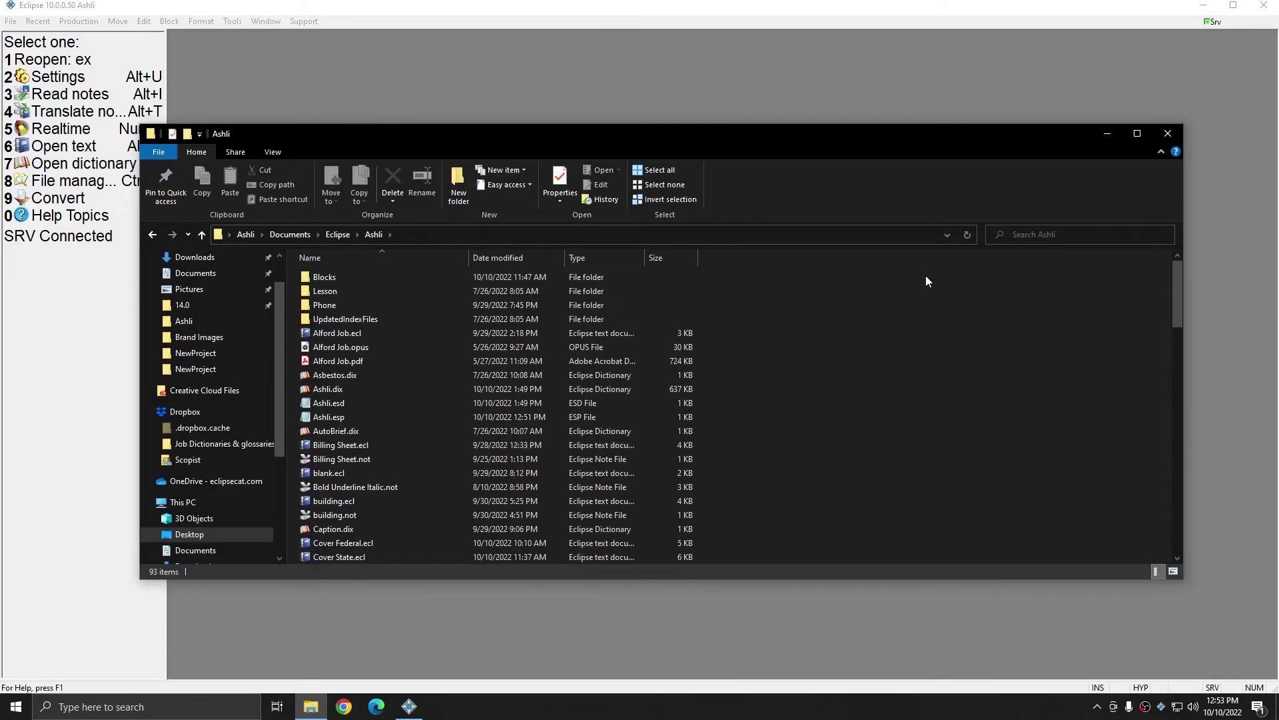
Step: Close the File Explorer window and dismiss both the advanced and main user settings dialogs in Eclipse
{"action": "left_click", "coordinate": [1167, 137]}
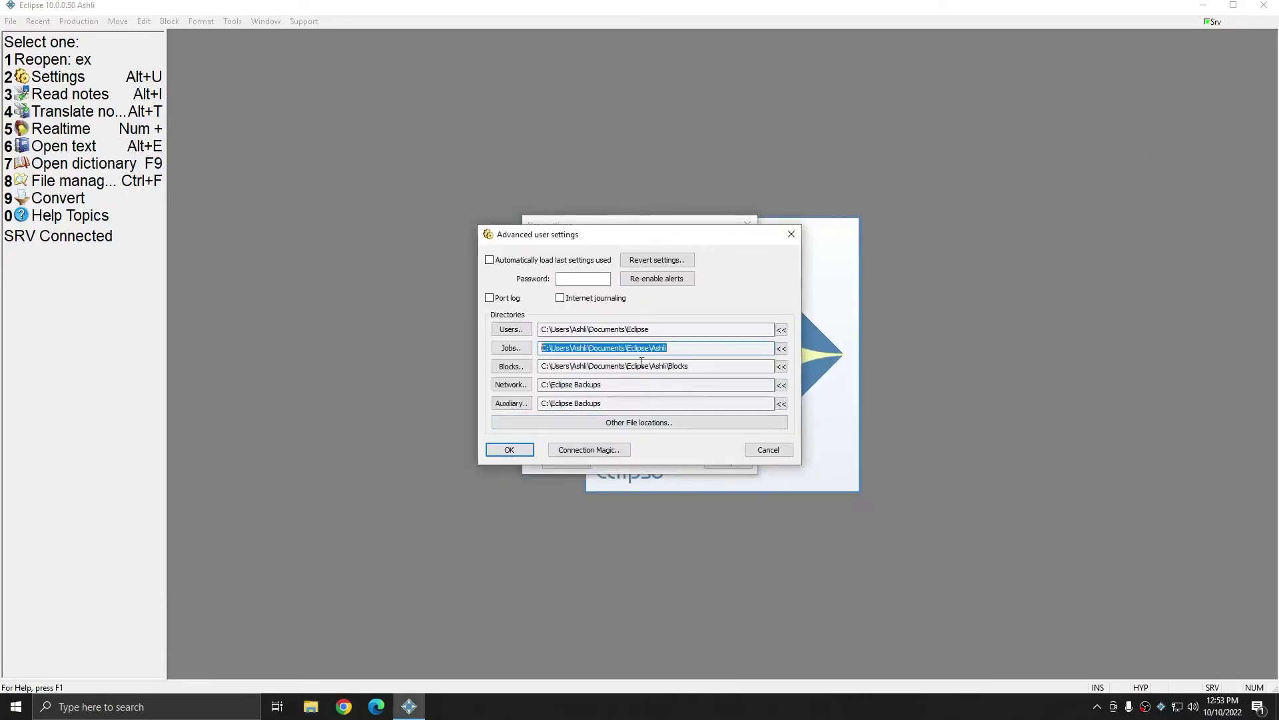
{"action": "left_click", "coordinate": [793, 226]}
{"action": "key", "text": "Escape"}
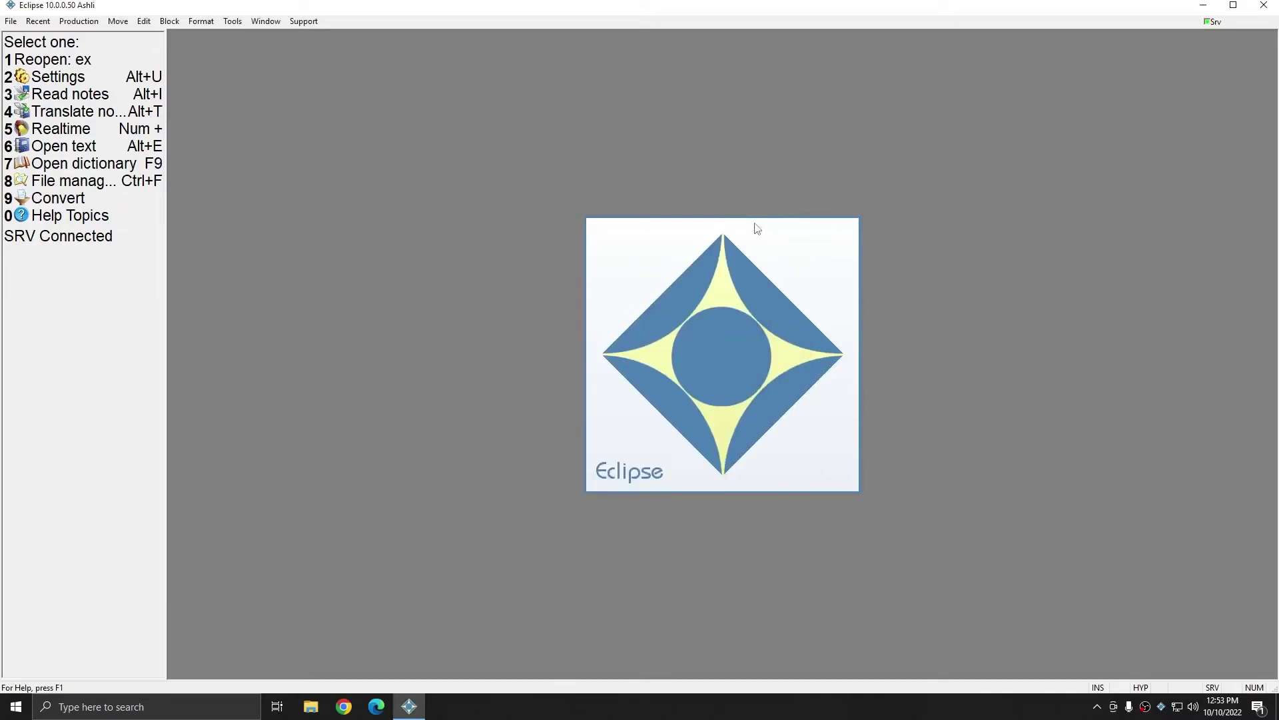